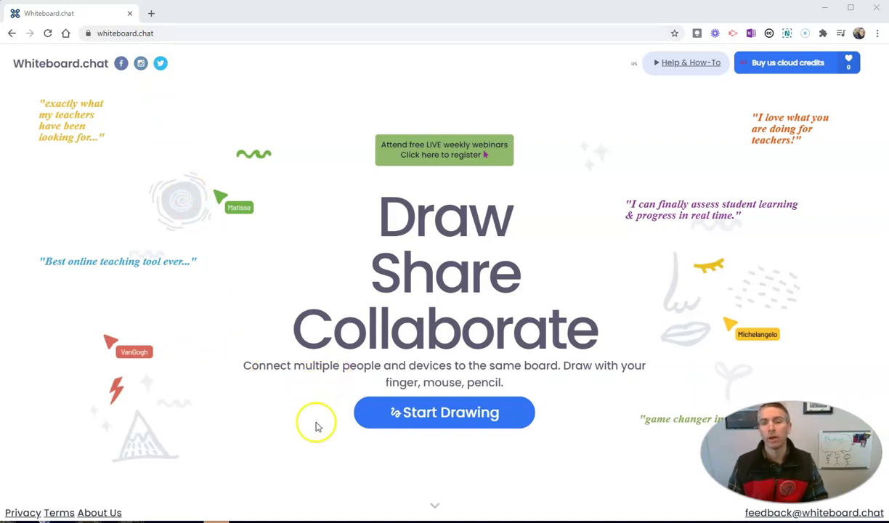
Step: Open the welcome dialog with Start Teaching, Start Collaborating, Manage Boards and classroom-code options
click(457, 419)
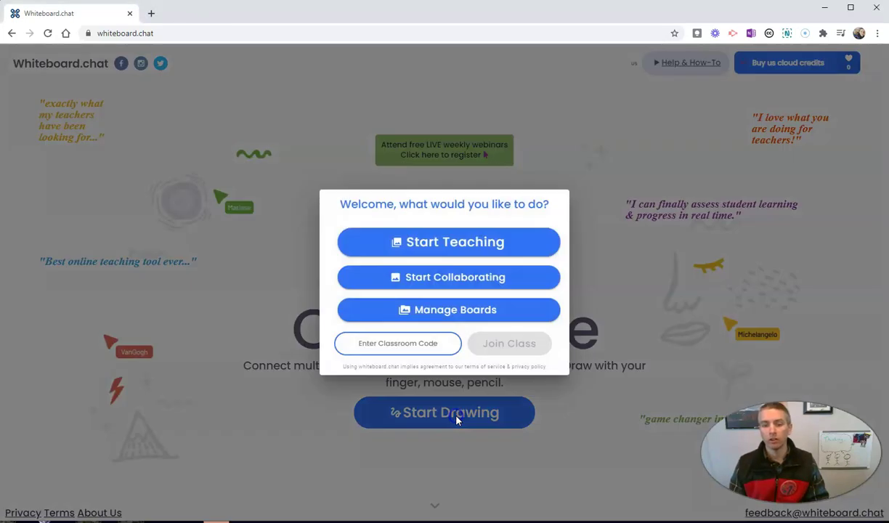
Step: Start a new instructor teaching board and show the colour palette
click(446, 243)
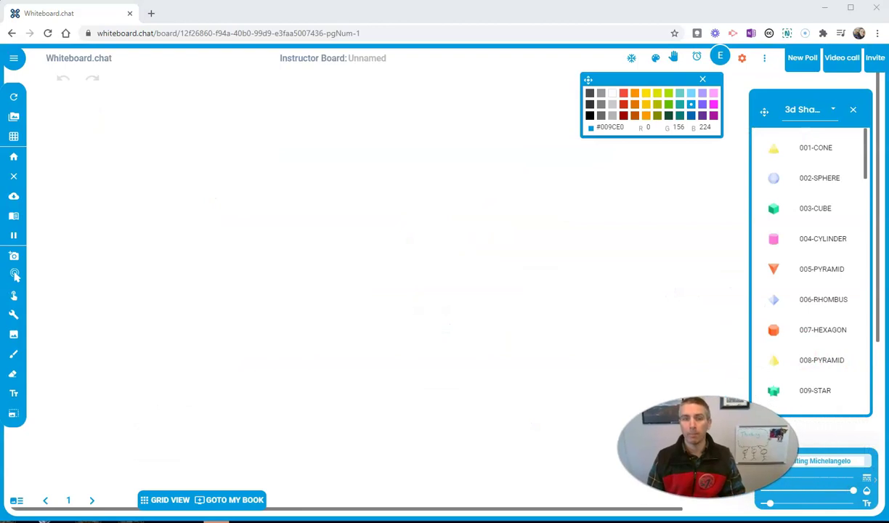
click(654, 60)
click(656, 62)
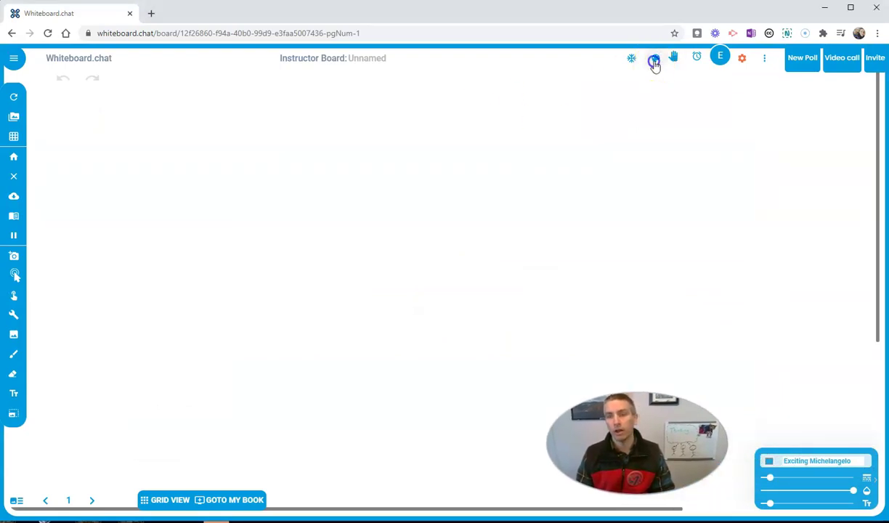
click(658, 63)
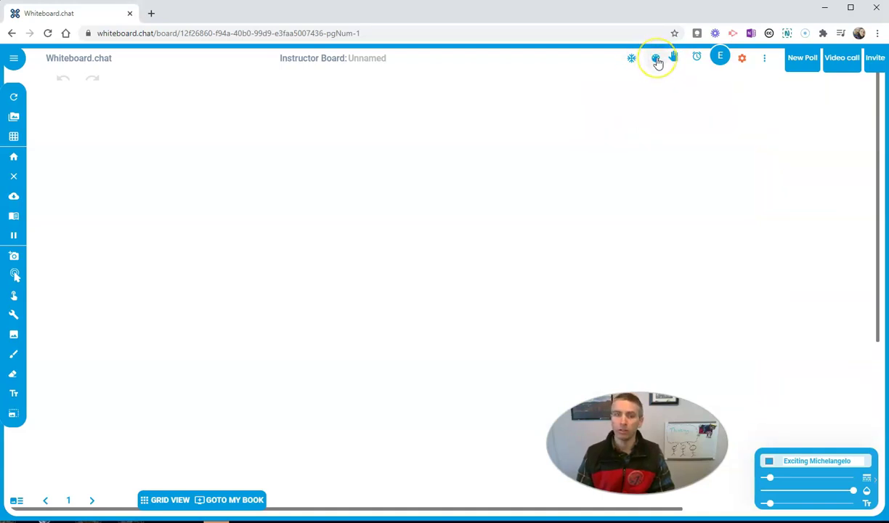
click(657, 62)
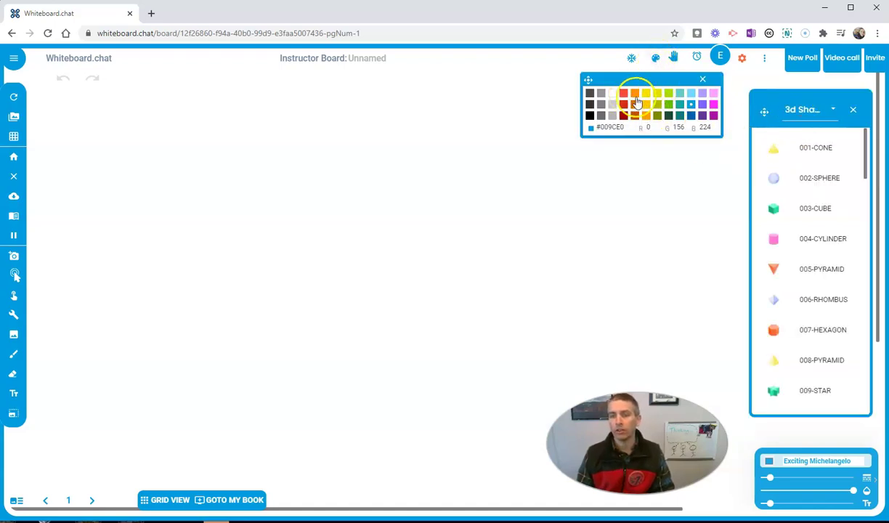
Step: Try pink #FDA1FF, grey #4D4D4D and dark grey #333333, then settle on blue #009CE0
click(713, 97)
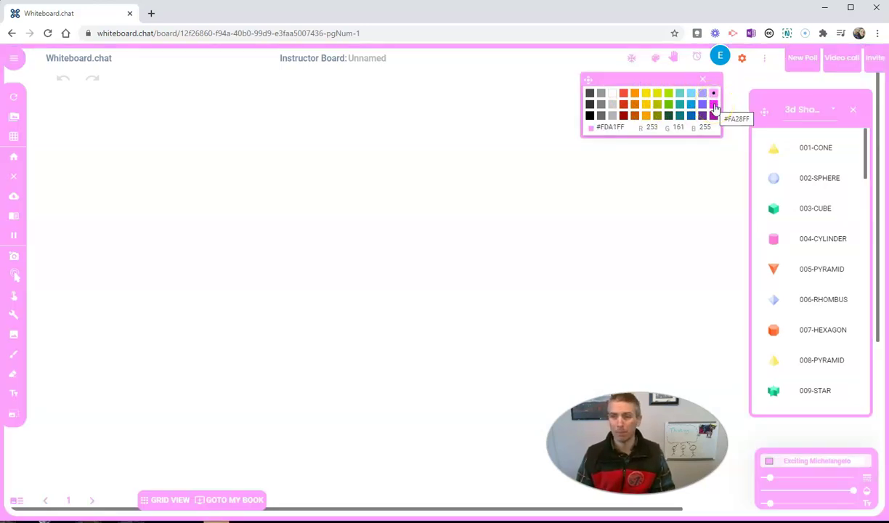
click(590, 93)
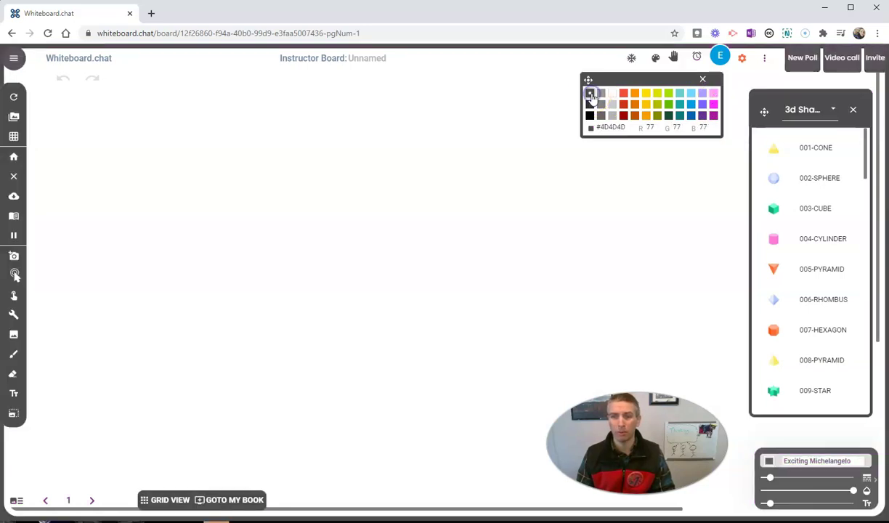
click(591, 104)
click(590, 104)
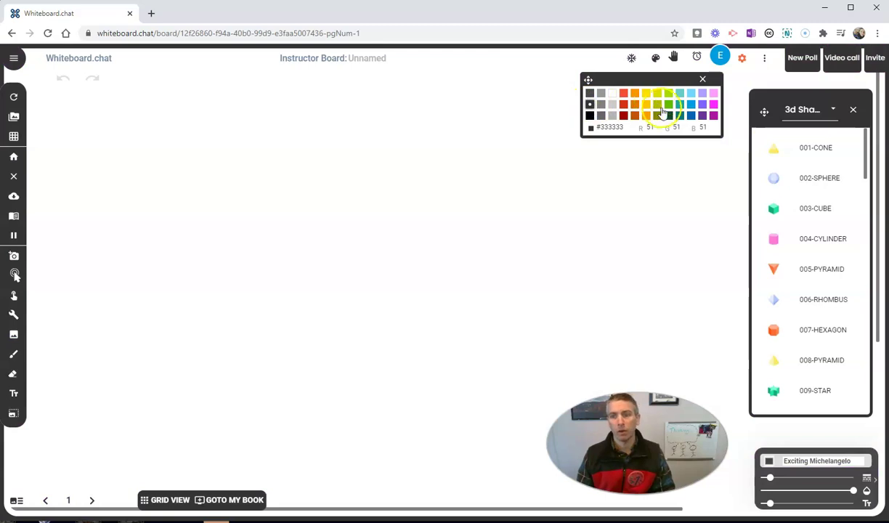
click(690, 105)
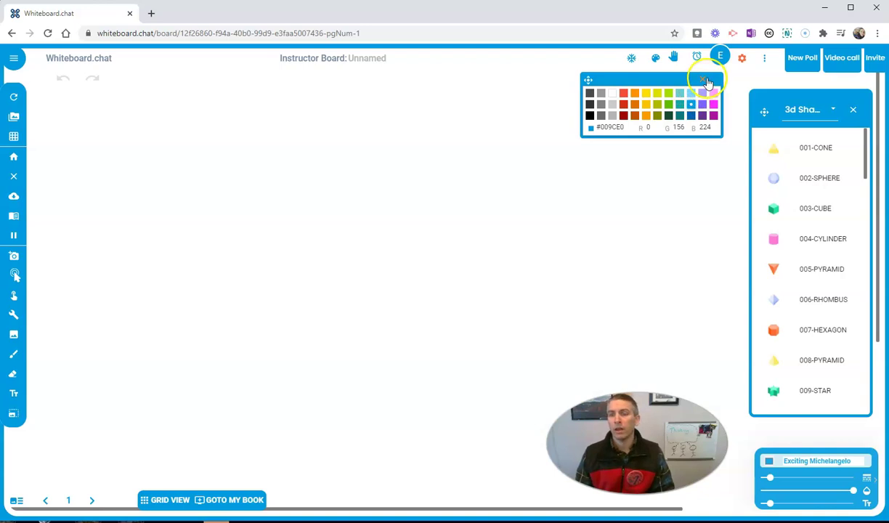
Step: Browse the Patterns, Letters and Alphabet clip-art collections and add the cat letter C sticker
click(704, 80)
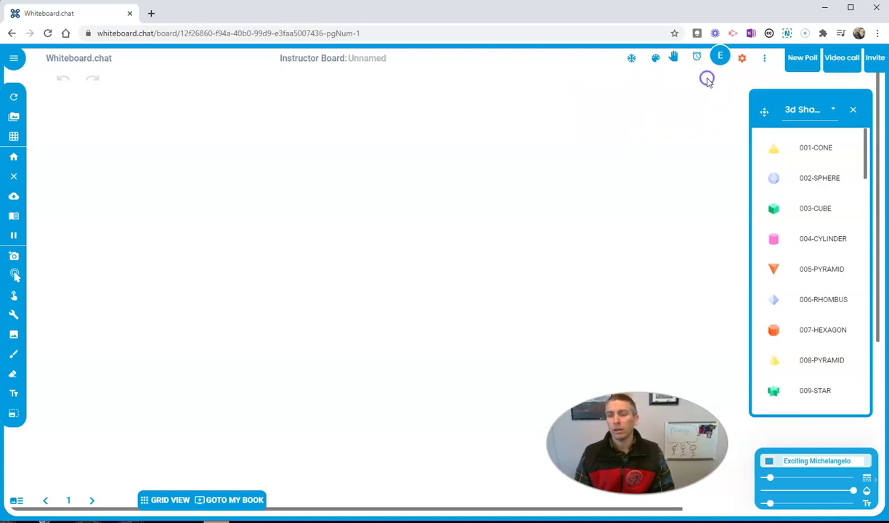
click(831, 115)
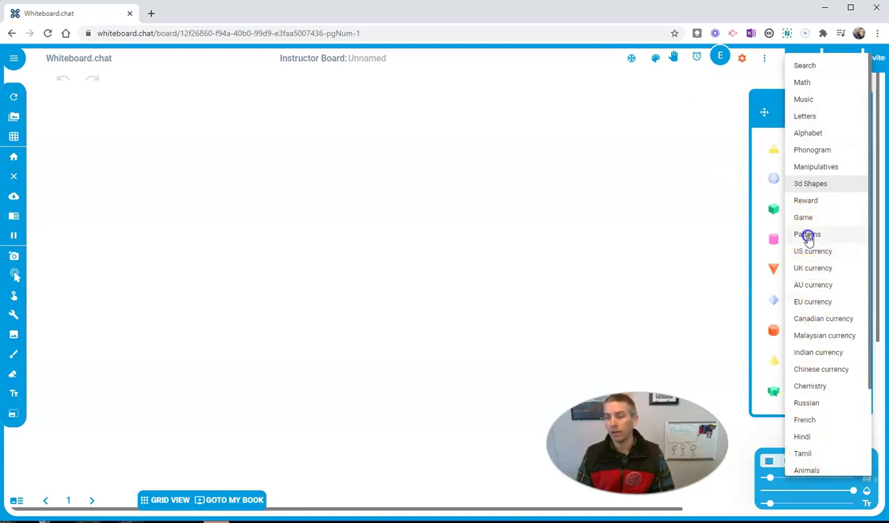
click(807, 234)
click(812, 109)
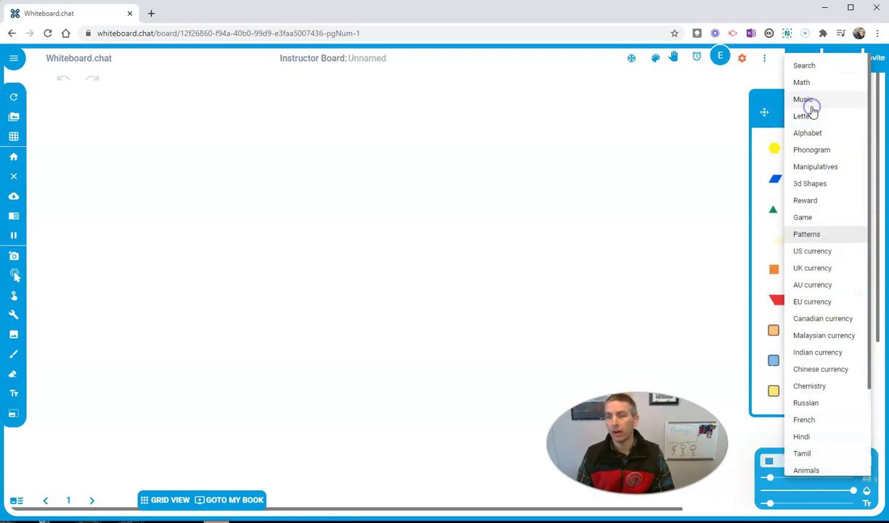
click(810, 116)
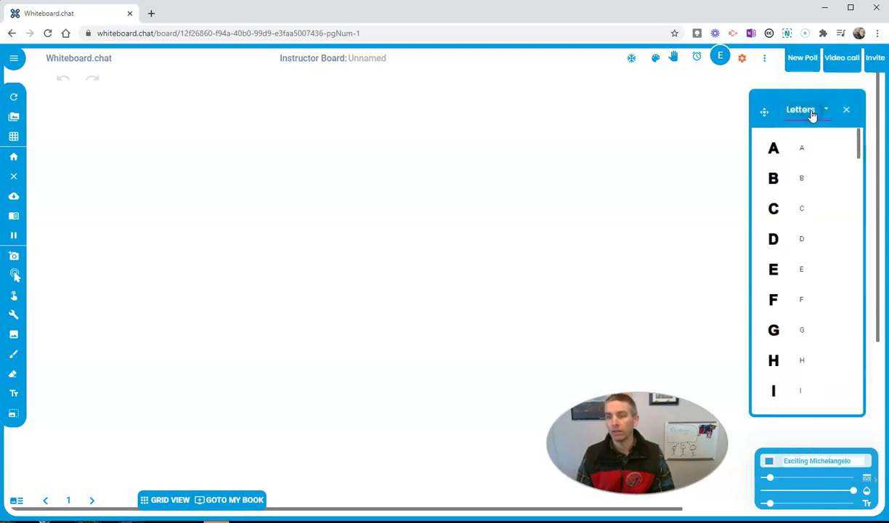
click(810, 109)
click(812, 133)
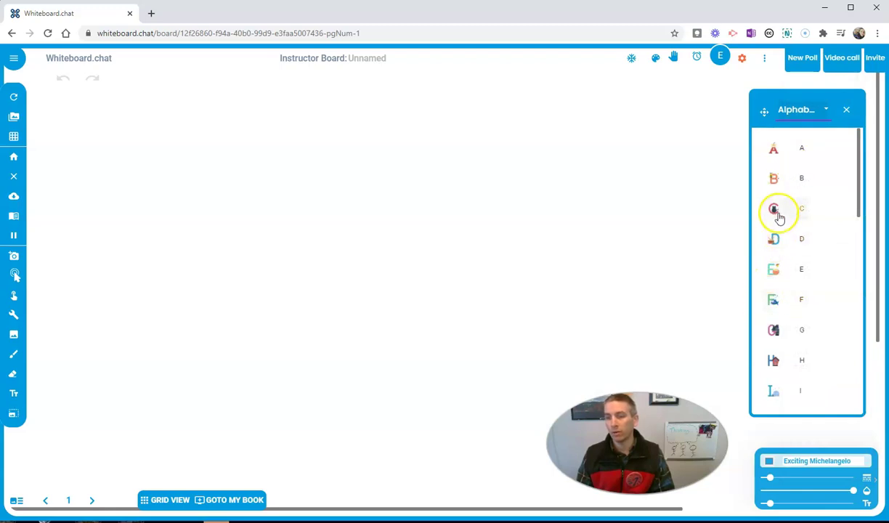
click(775, 208)
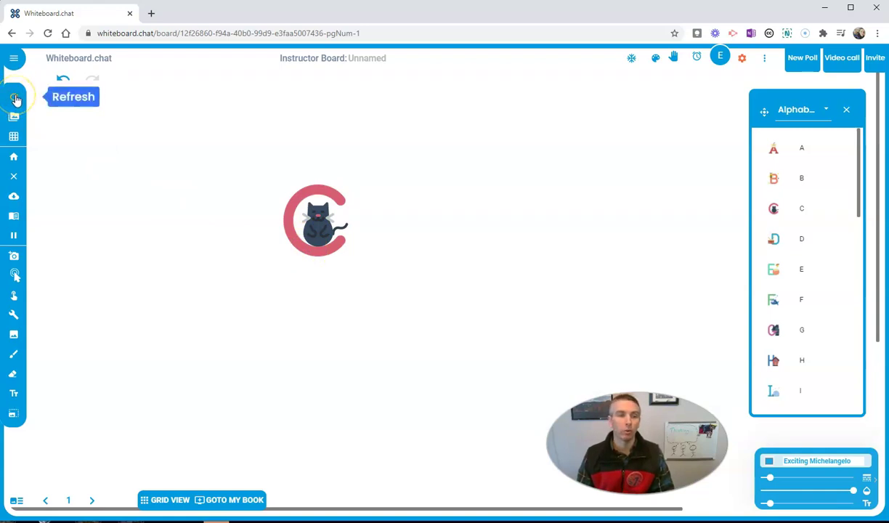
Step: Clear the cat sticker off the board, browse the French accented letters, then close the panel
click(14, 177)
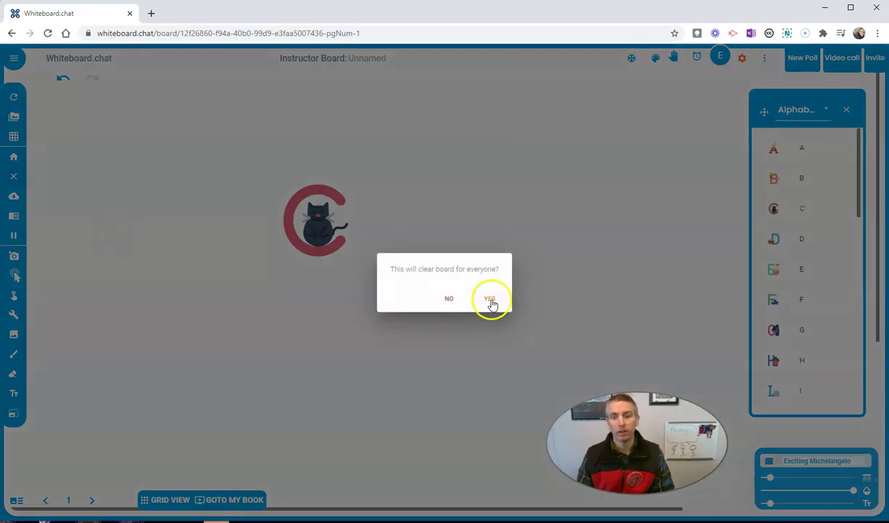
click(490, 301)
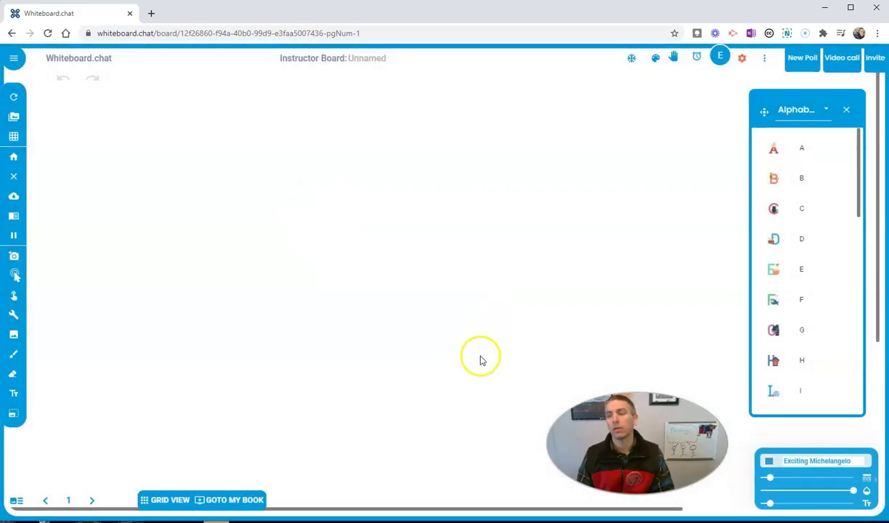
click(808, 109)
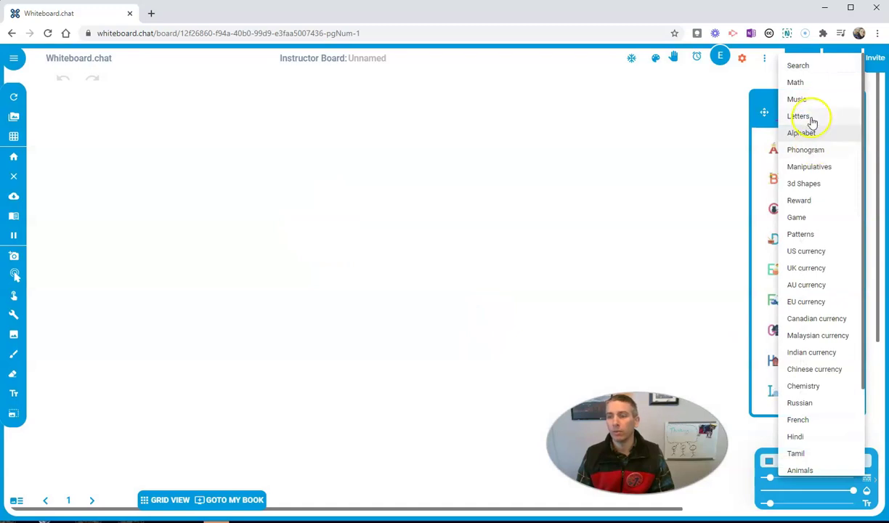
click(811, 119)
click(809, 111)
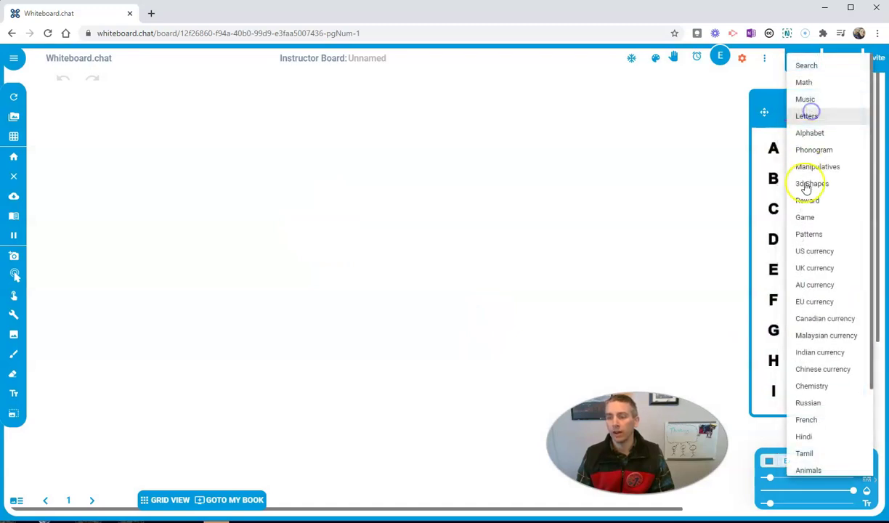
click(807, 419)
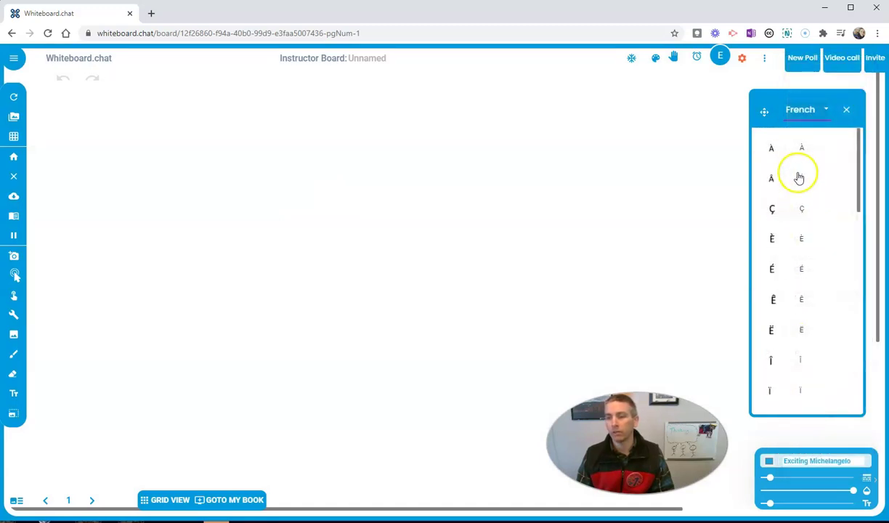
click(847, 112)
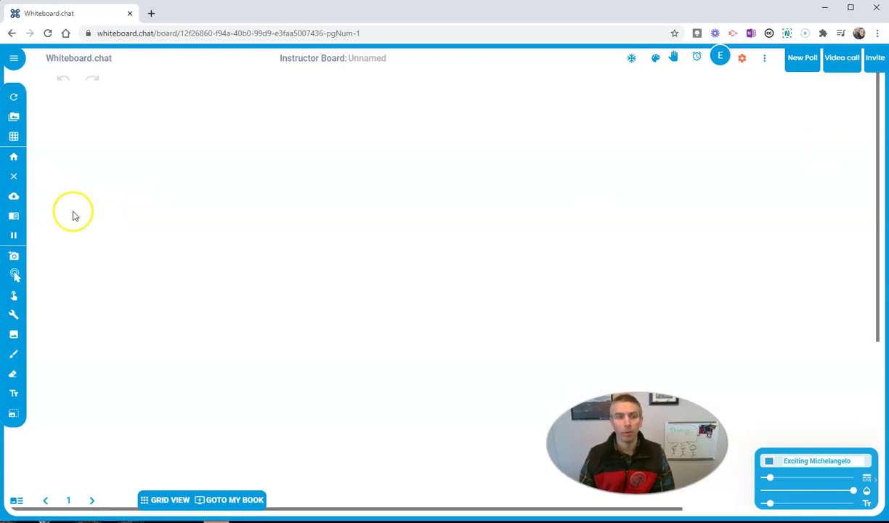
Step: Change the board background from square grid to college-lined, then to handwriting lines
click(13, 137)
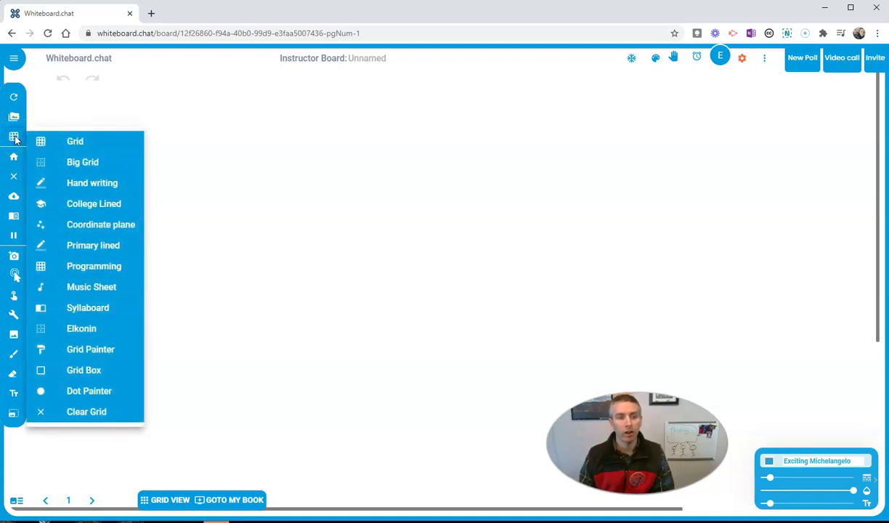
click(76, 142)
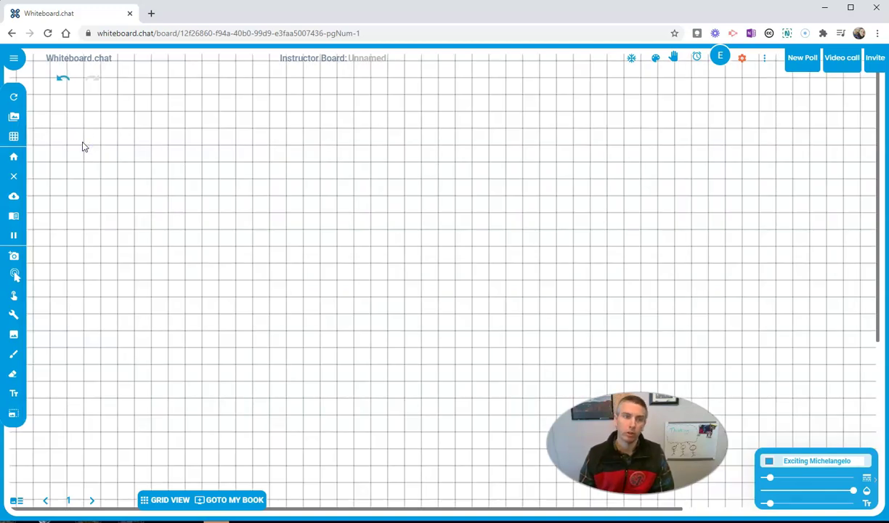
click(14, 137)
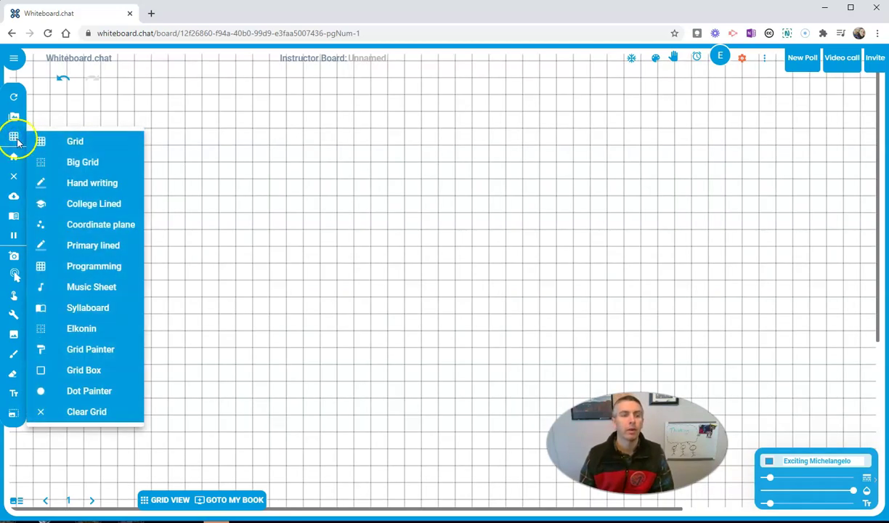
click(93, 205)
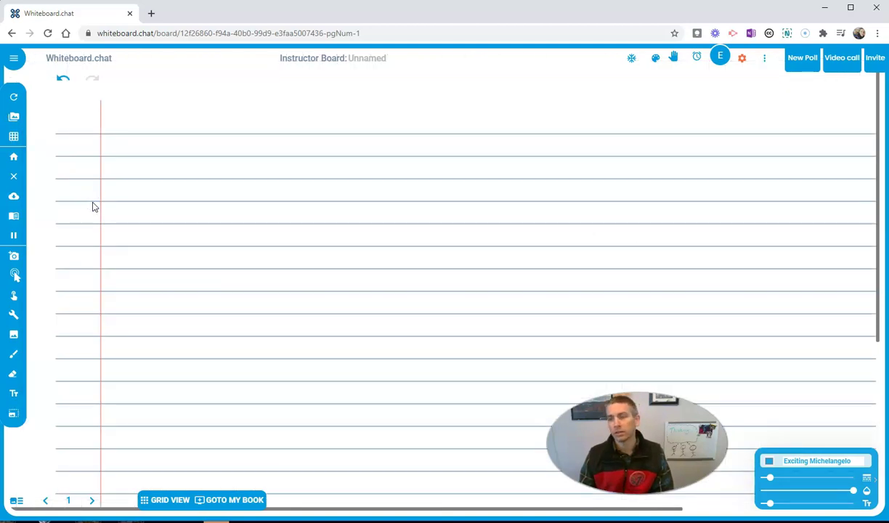
click(13, 136)
click(89, 185)
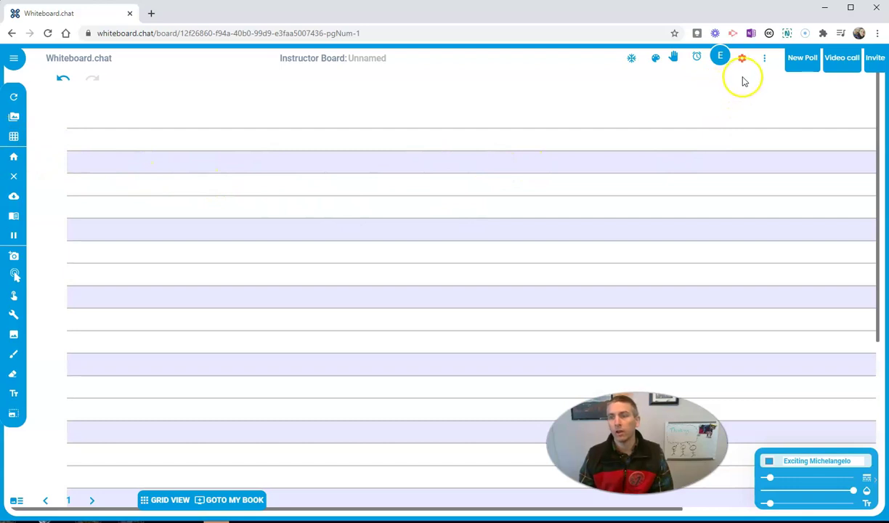
Step: Stamp a large letter B onto the board from the plain Letters stamps
click(654, 62)
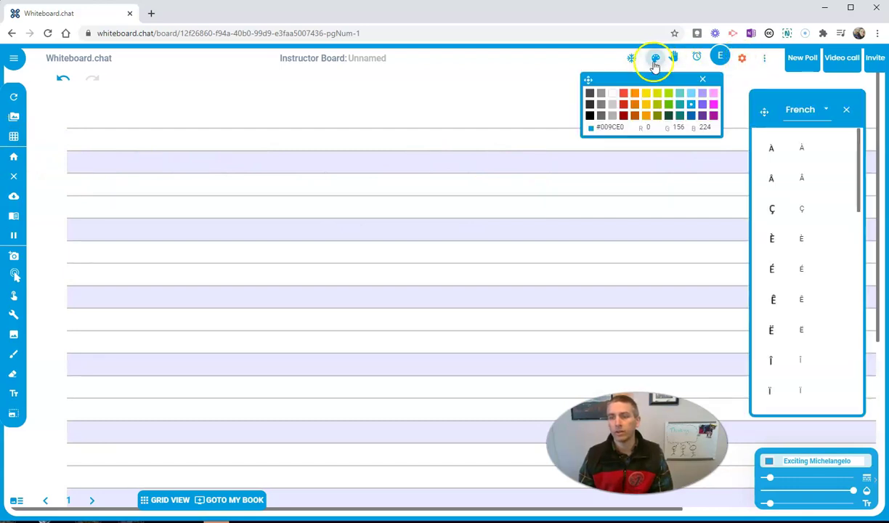
click(798, 112)
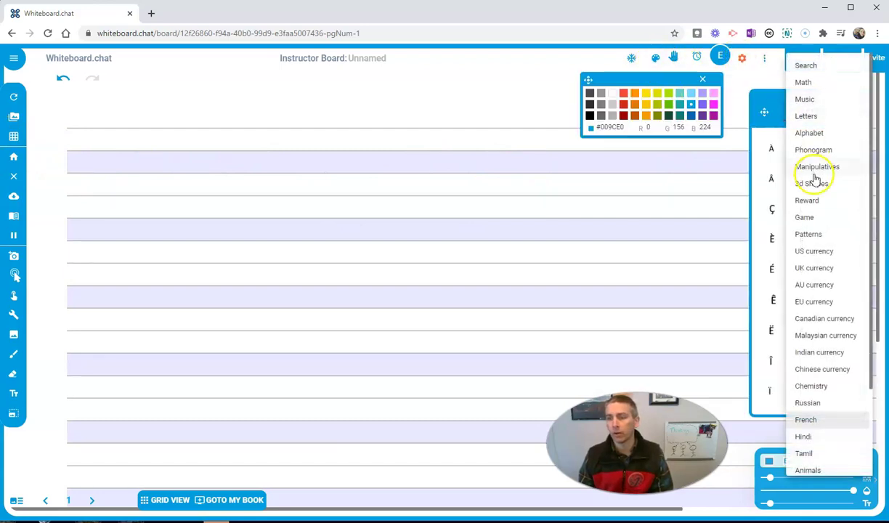
click(816, 134)
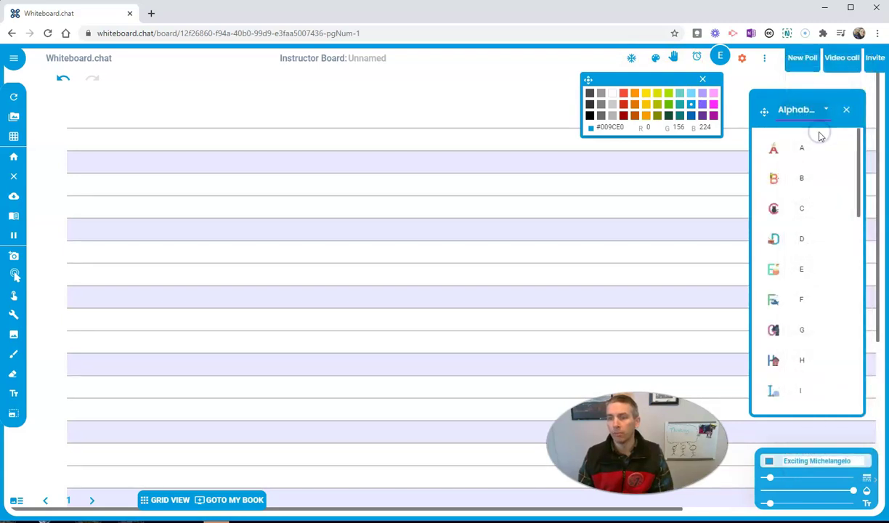
click(819, 112)
click(798, 116)
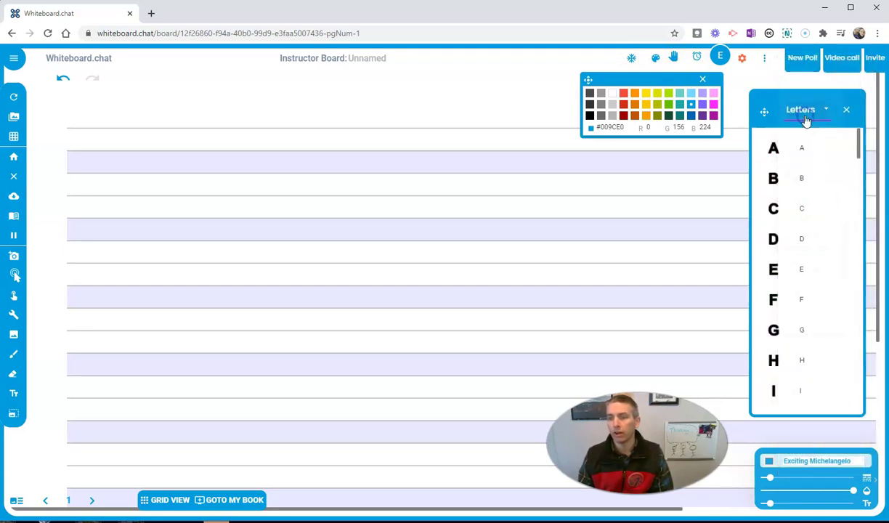
click(798, 179)
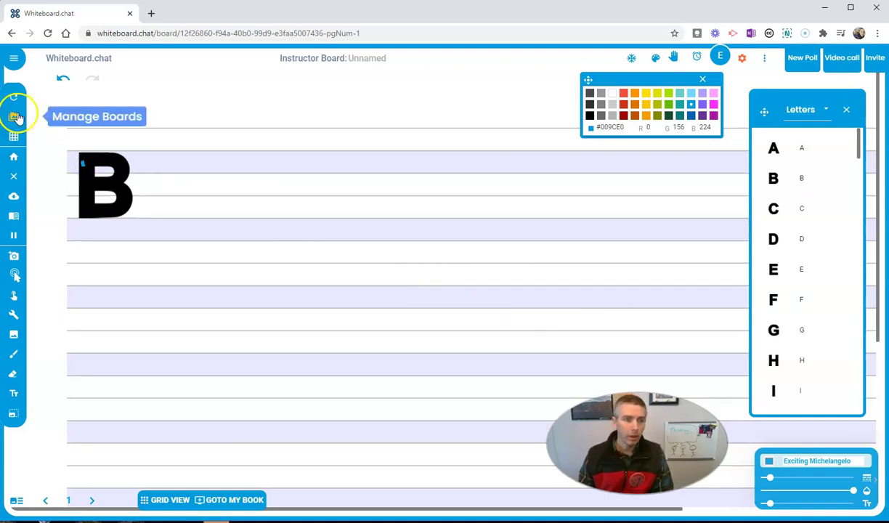
Step: Clear the board to plain white and close the Letters stamp panel
click(15, 177)
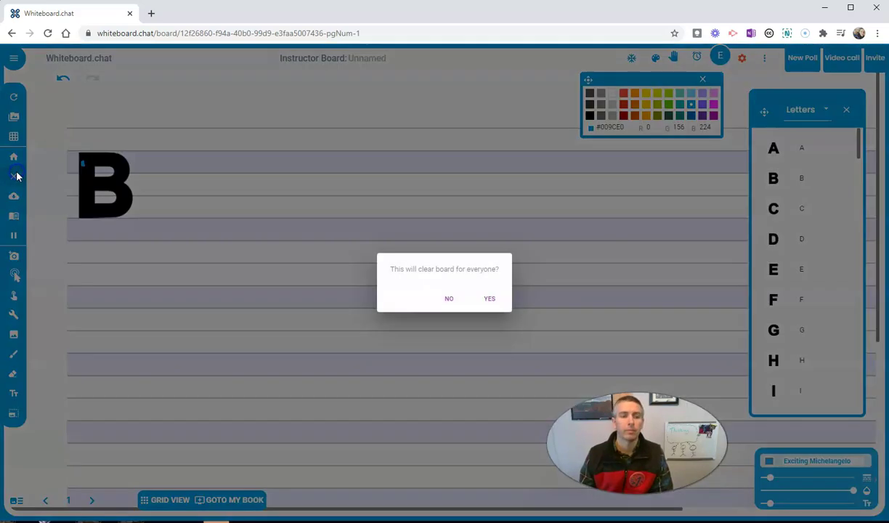
click(491, 300)
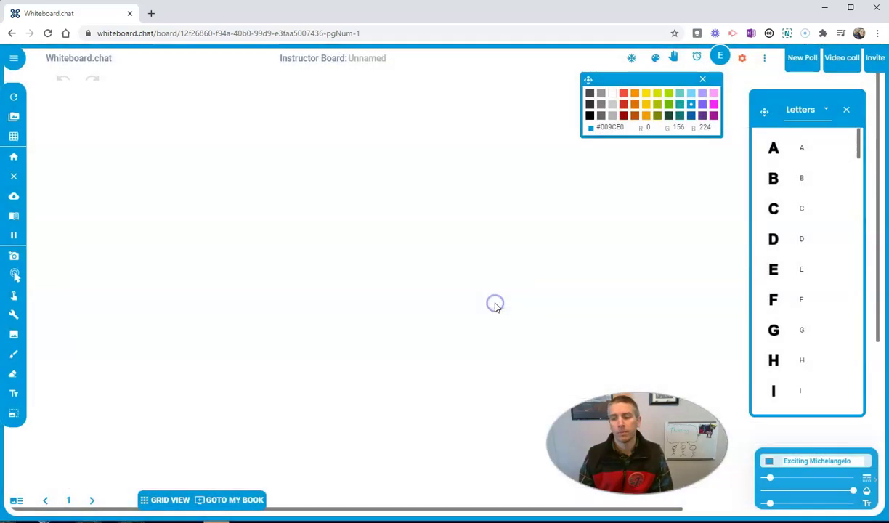
click(846, 109)
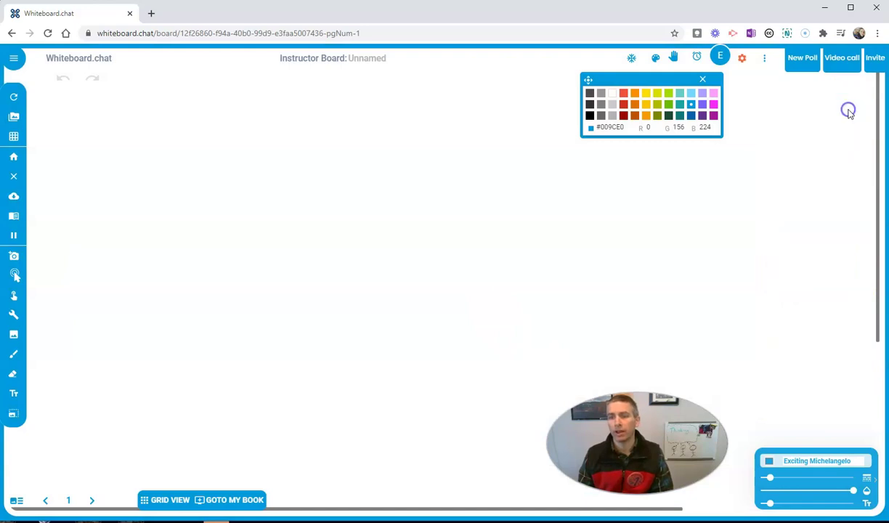
click(14, 136)
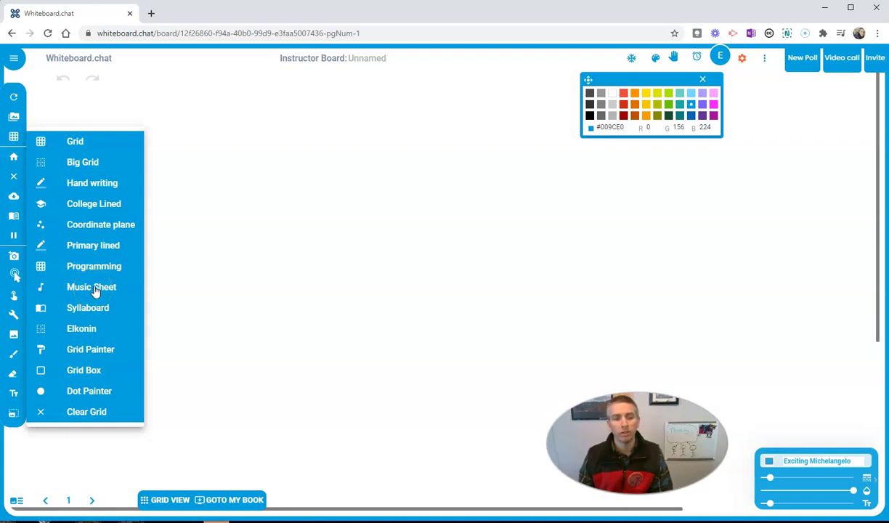
Step: Switch the board background to Music Sheet staff paper
click(93, 288)
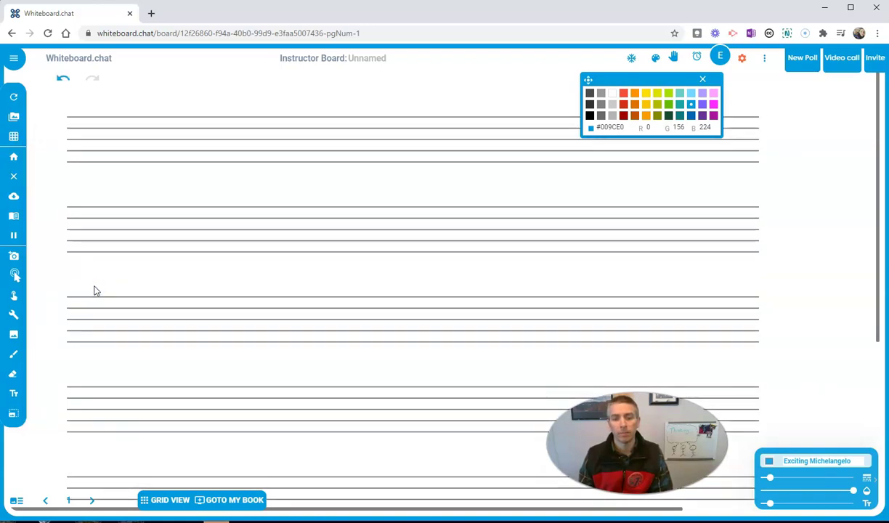
click(654, 60)
click(655, 59)
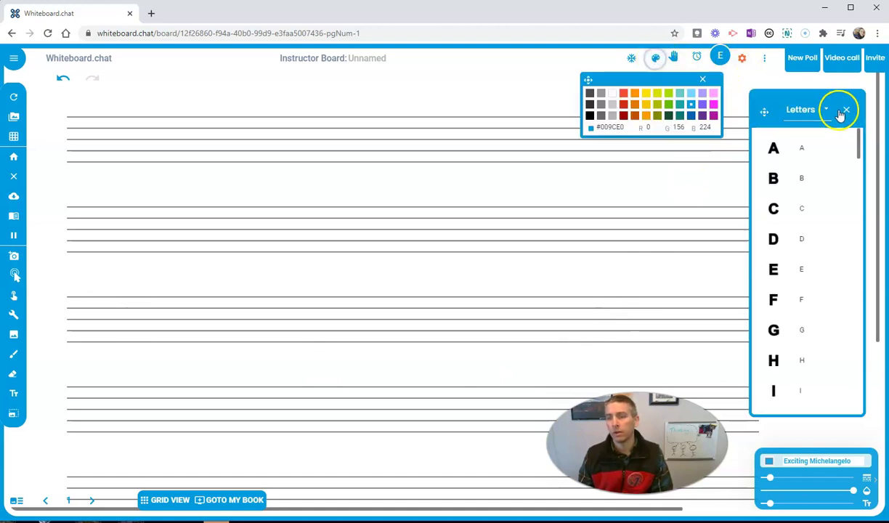
Step: Stamp a treble clef from the Music symbols and drag it to the first staff's start
click(814, 112)
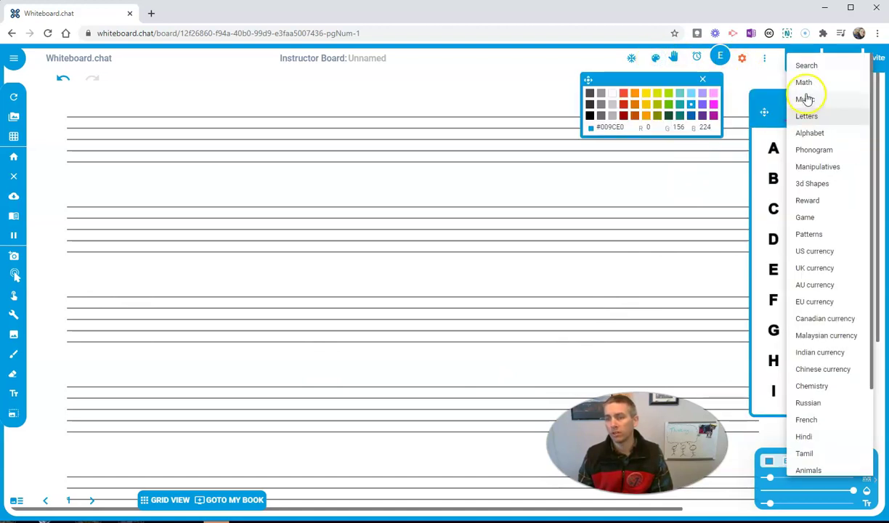
click(805, 98)
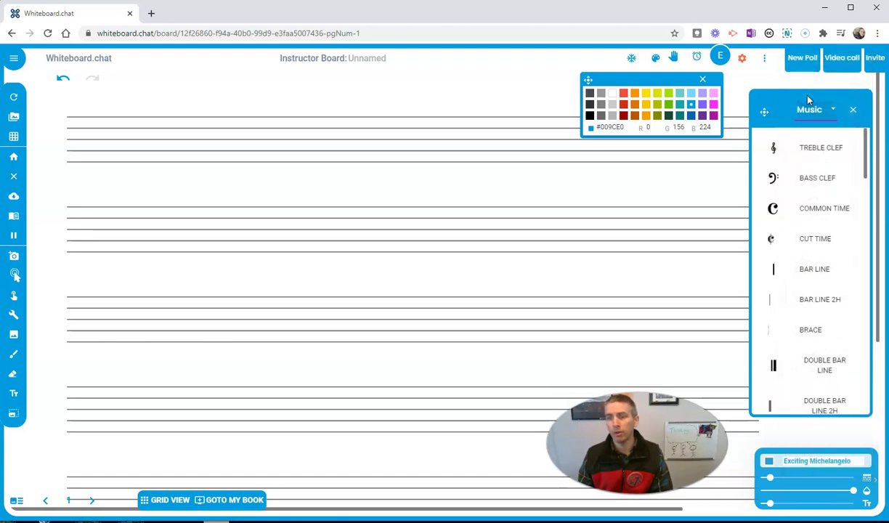
click(774, 148)
drag(444, 279, 92, 145)
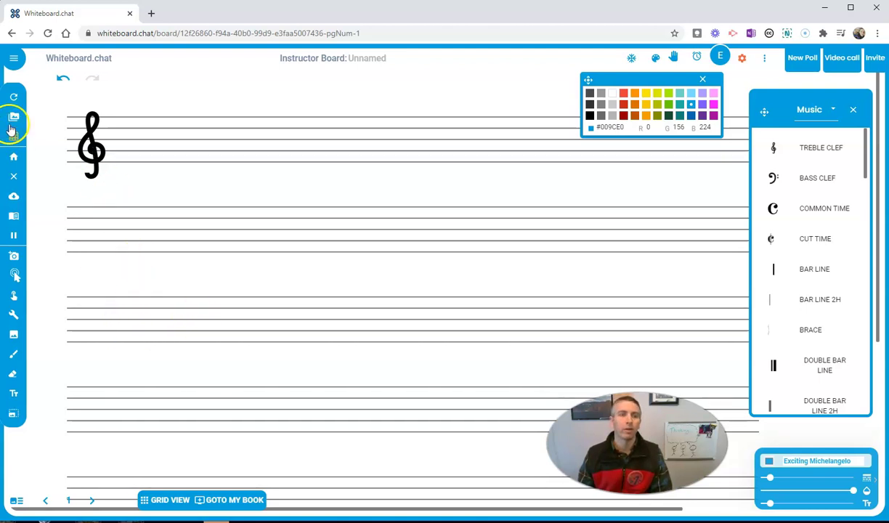
Step: Clear the music board and close the Music symbols panel and colour palette
click(12, 176)
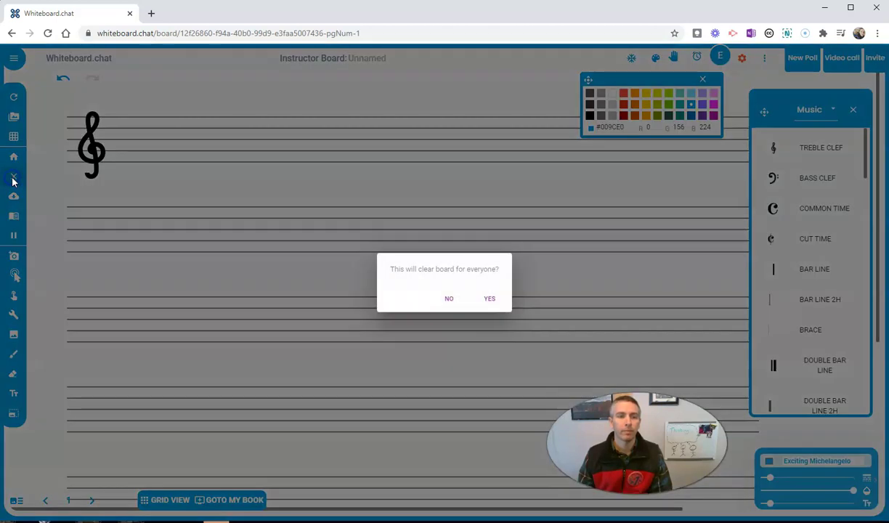
click(490, 301)
click(853, 109)
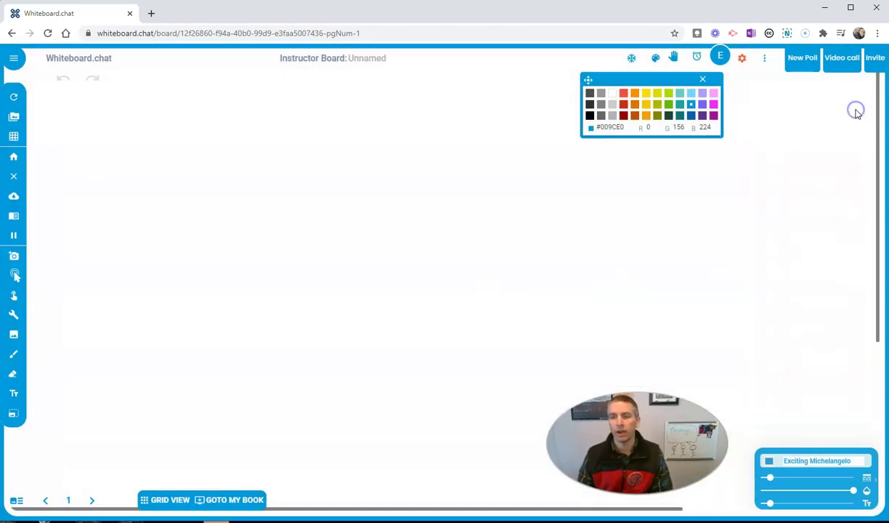
click(702, 79)
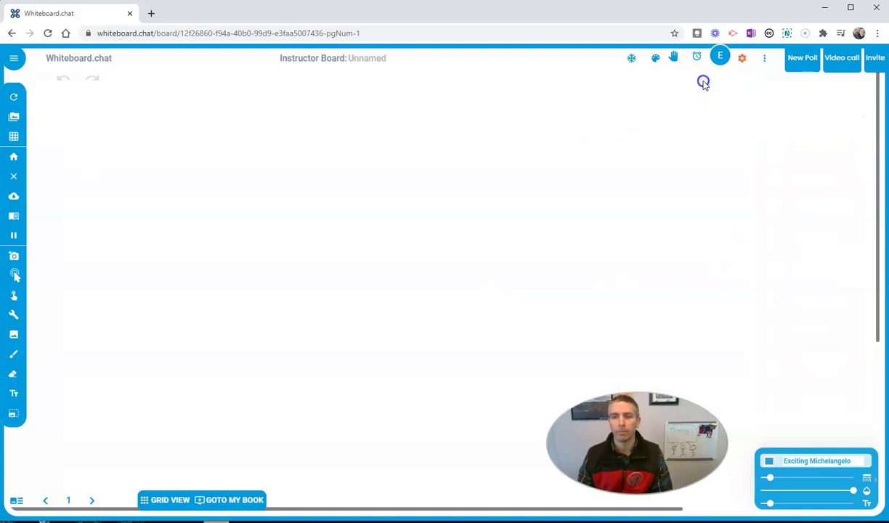
Step: Apply the Syllaboard coloured-band background, then clear the board again
click(13, 137)
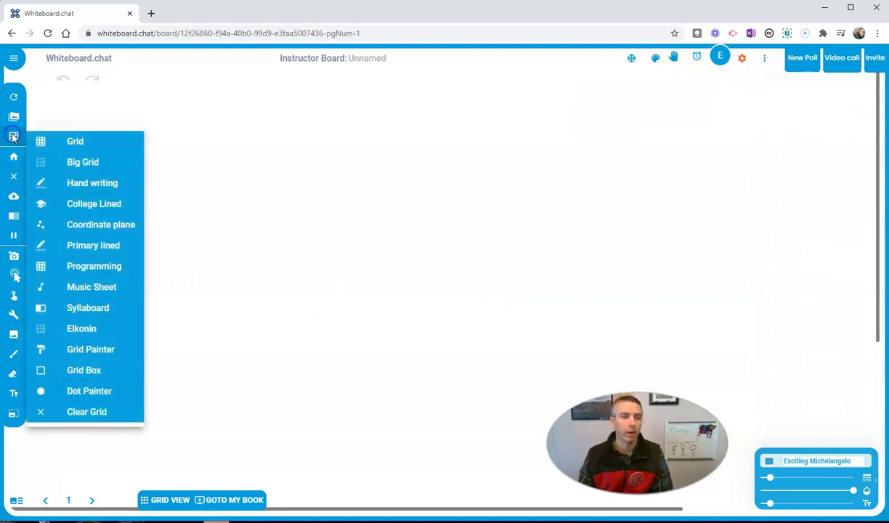
click(84, 309)
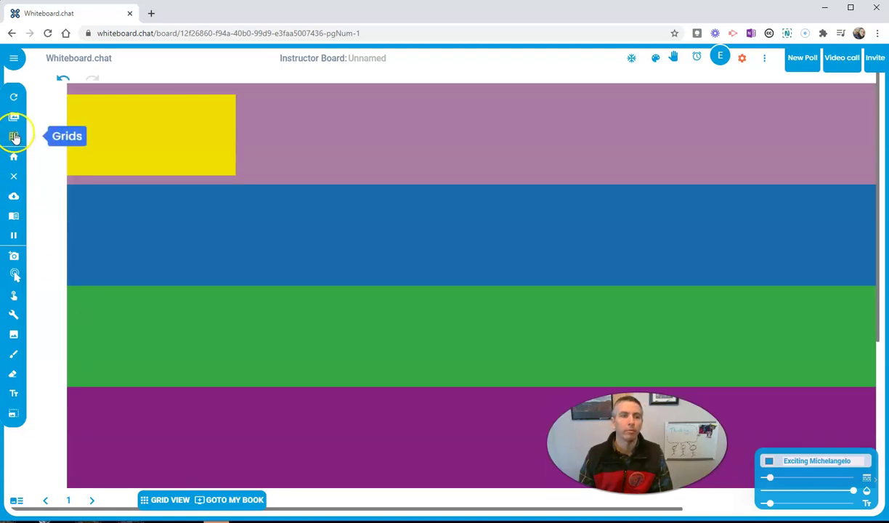
click(13, 176)
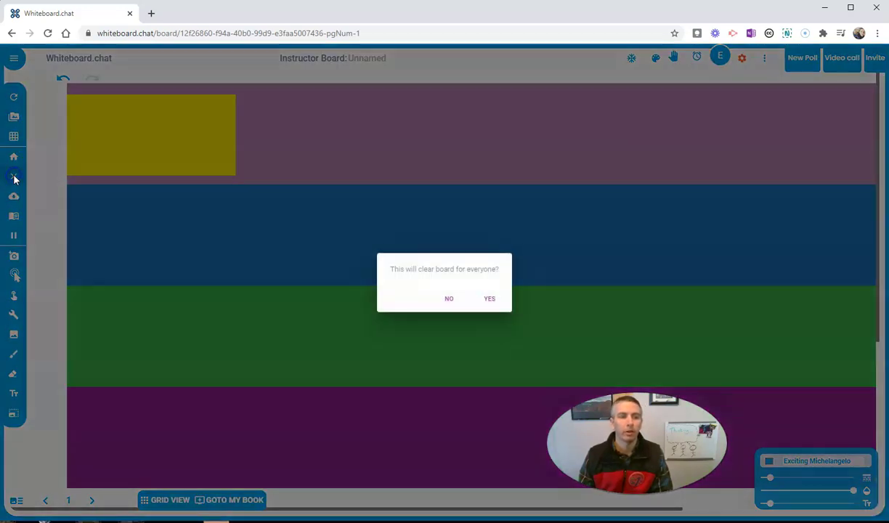
click(500, 301)
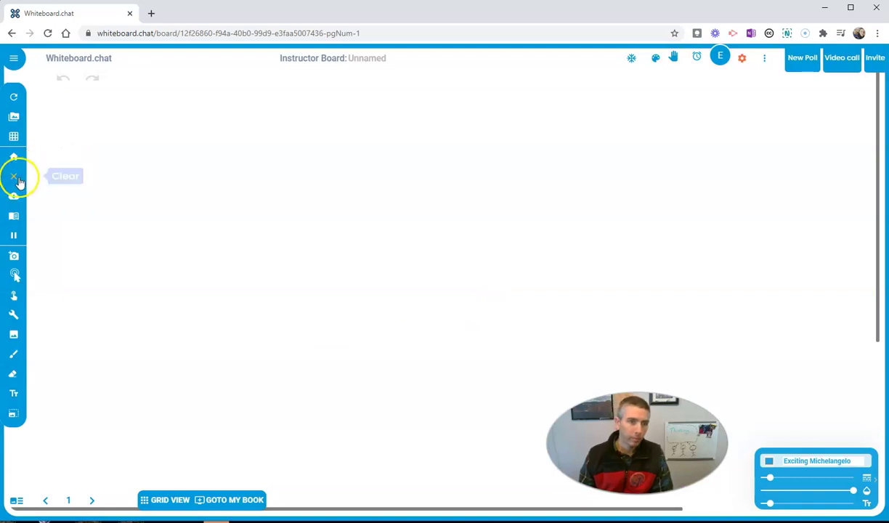
click(14, 138)
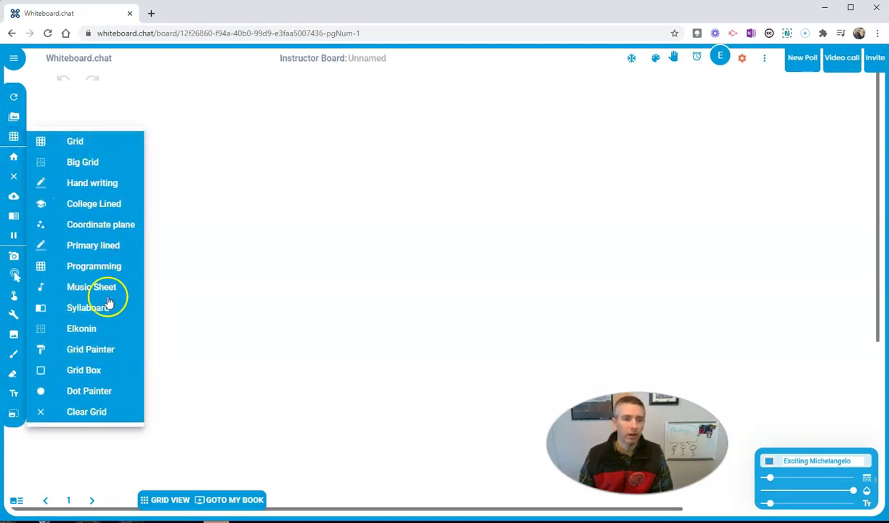
Step: Give page 1 handwriting lines and move on to a new page 2
click(86, 183)
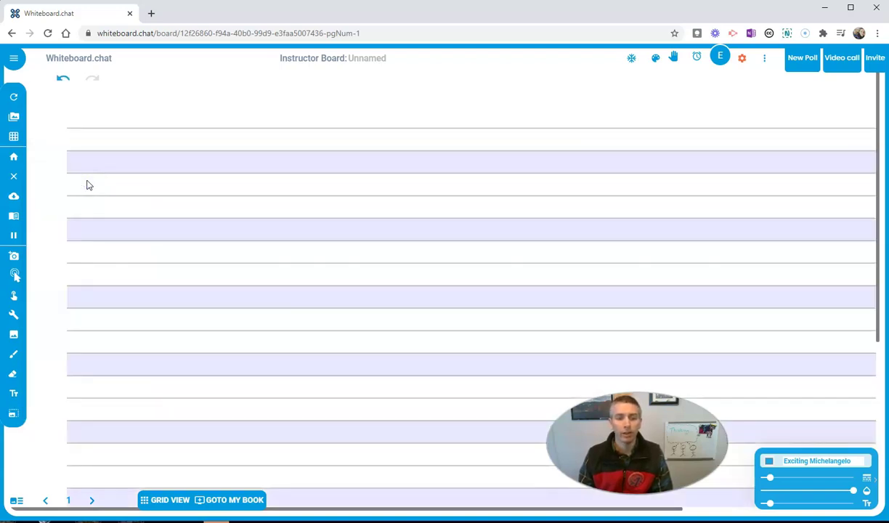
click(93, 502)
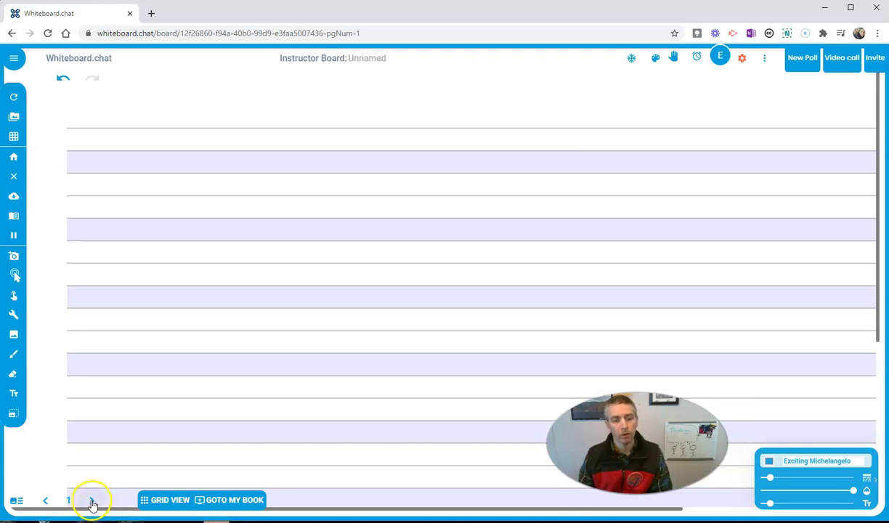
click(92, 501)
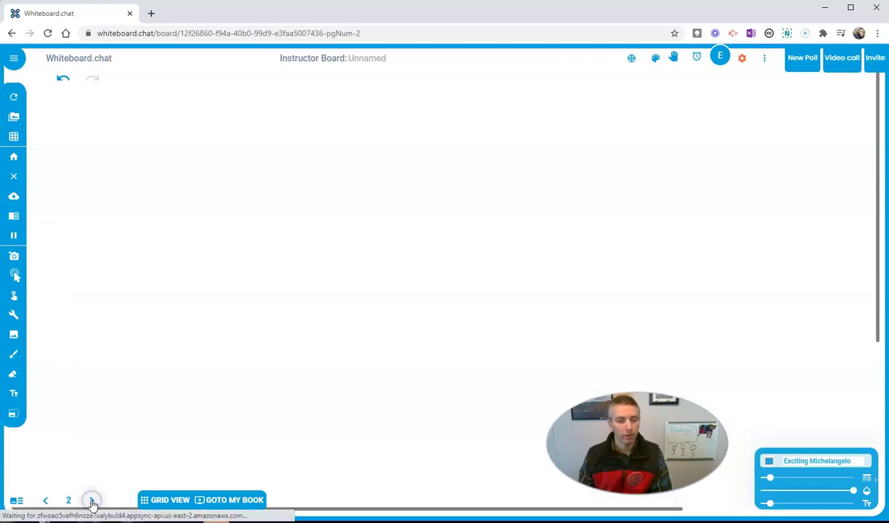
Step: Set page 2 to college-lined paper, then flip to page 1 and back
click(13, 137)
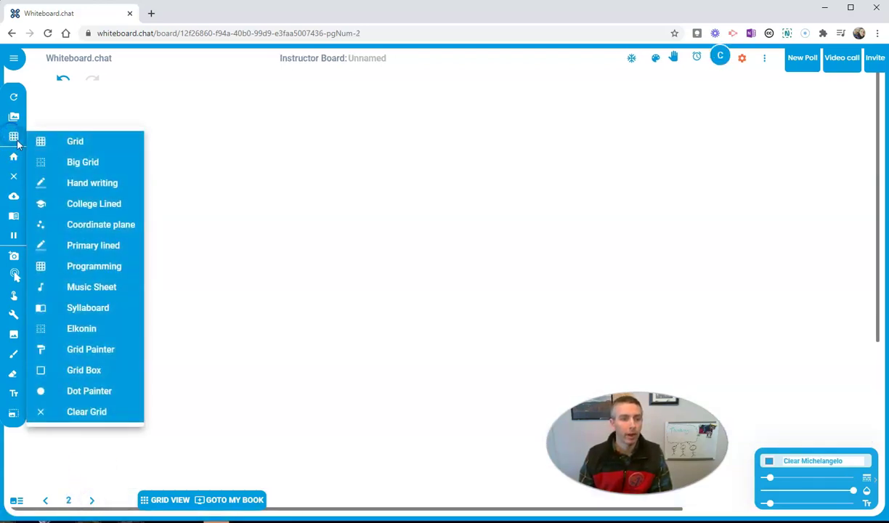
click(90, 207)
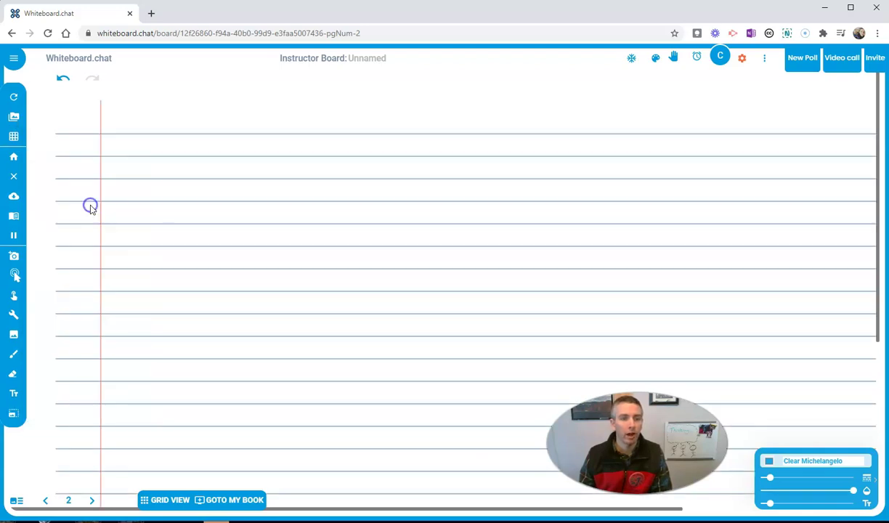
click(45, 501)
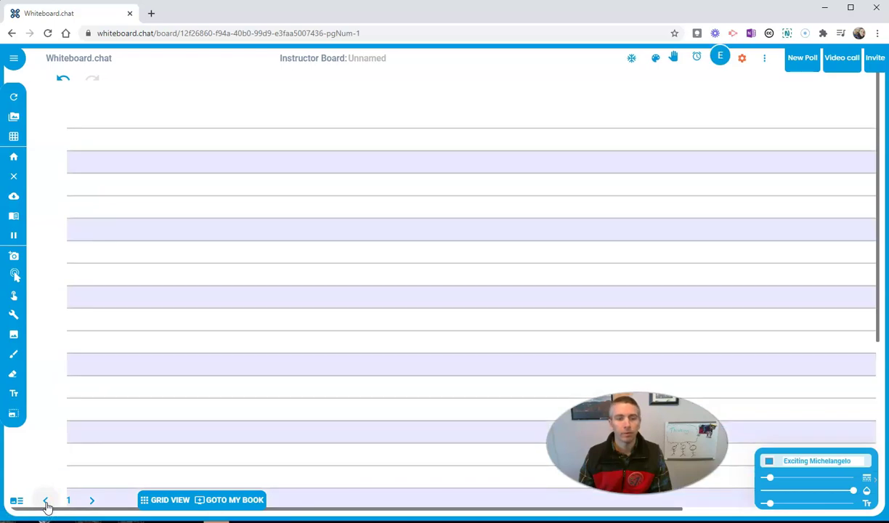
click(92, 501)
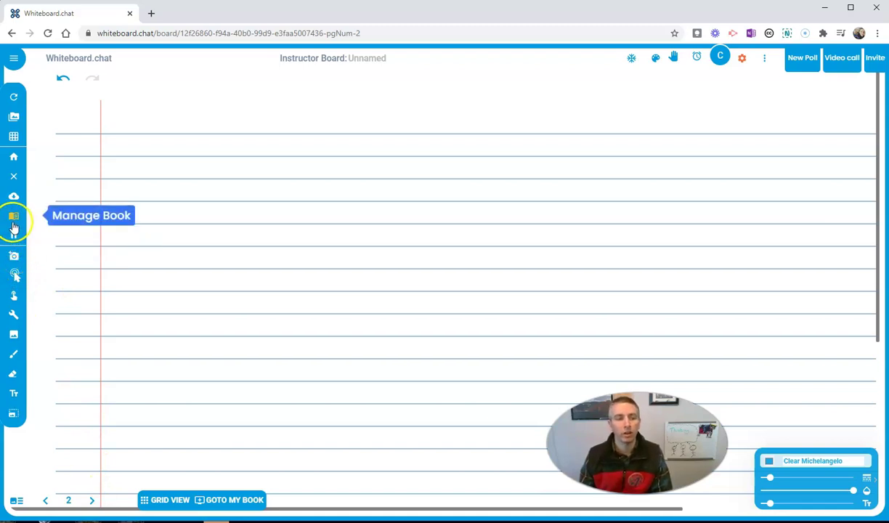
click(16, 257)
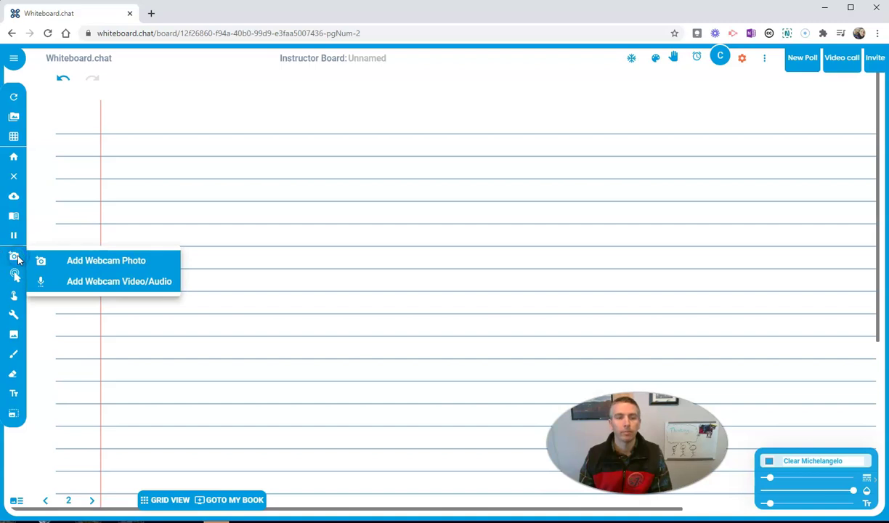
click(113, 264)
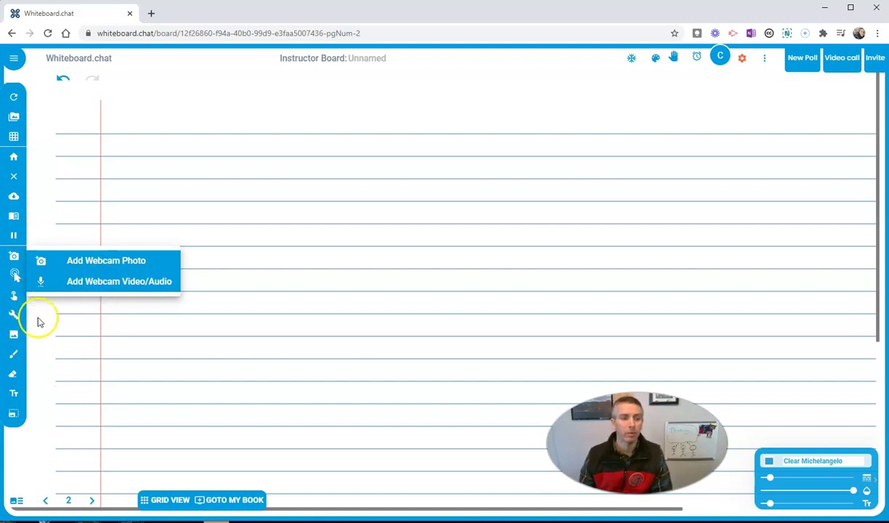
click(14, 337)
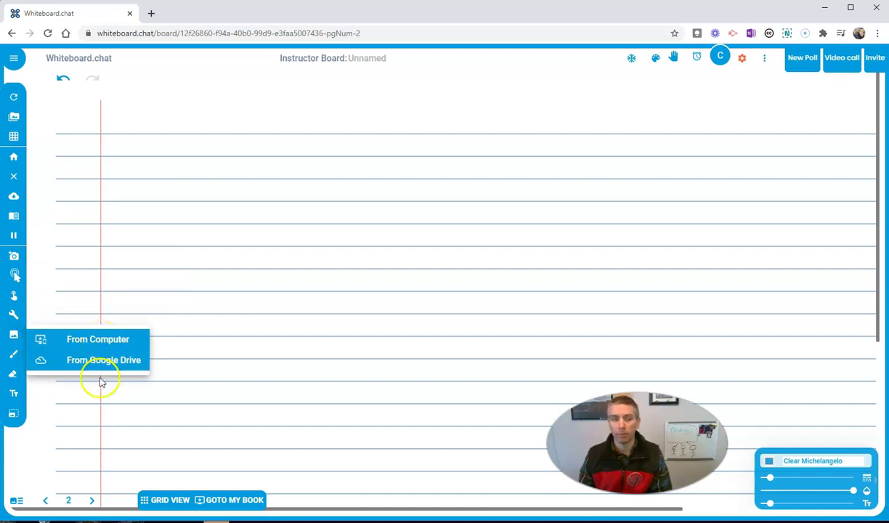
Step: Write 'The rain in Maine falls mostly on the plain.' near the page top and select it
click(14, 394)
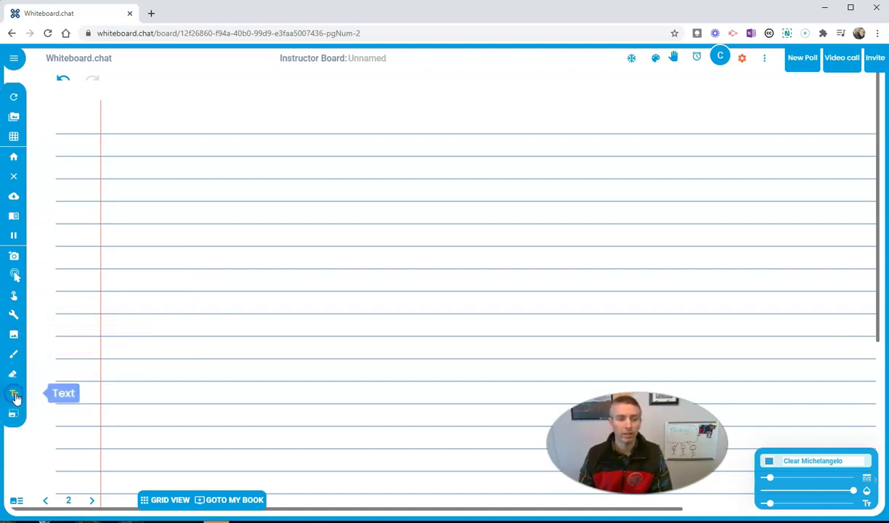
click(172, 171)
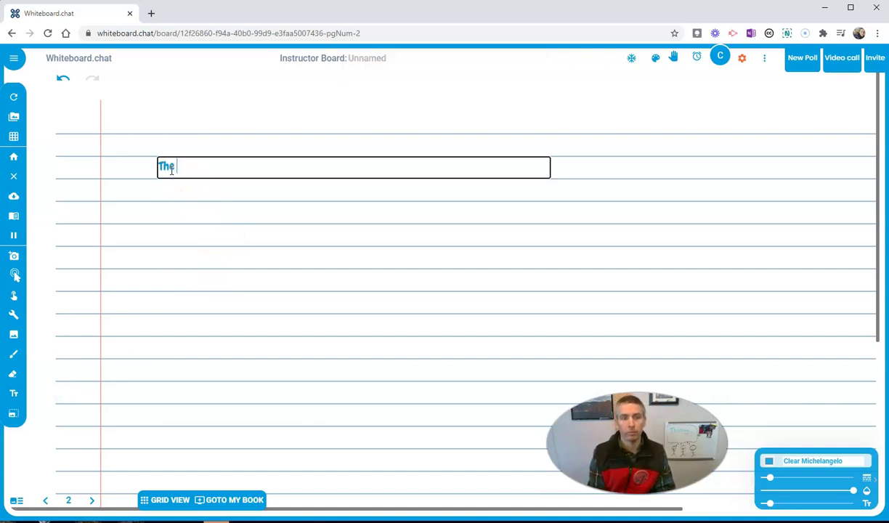
text(The rain in Maine falls mostly on the plain.)
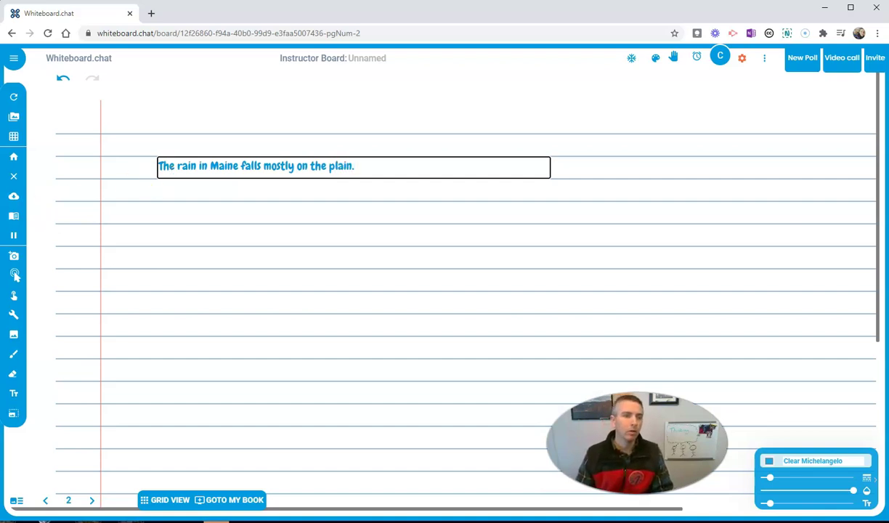
click(11, 357)
click(14, 392)
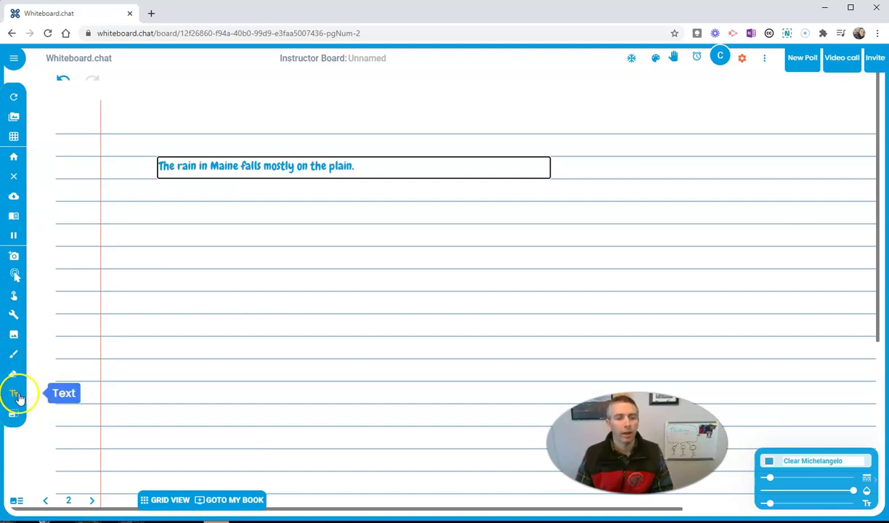
click(357, 167)
drag(357, 167, 158, 162)
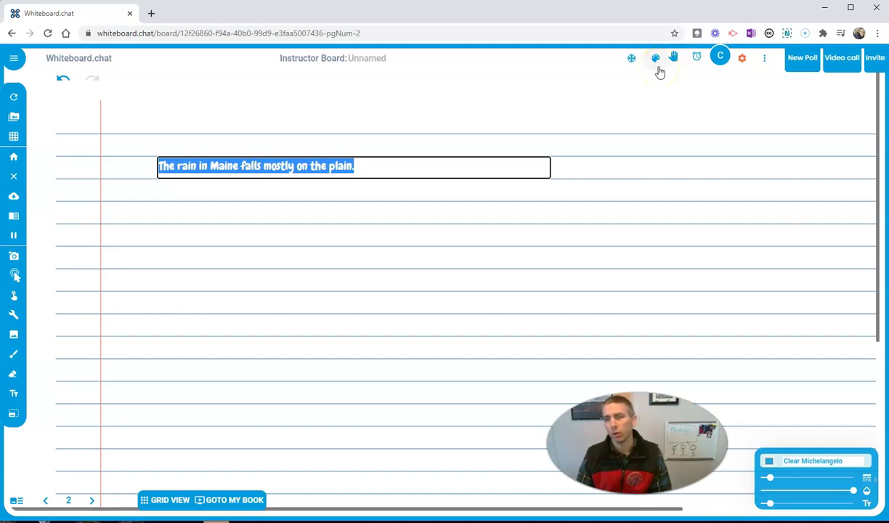
Step: Switch the pen colour from blue to green and raise the text size from 3 to 5
click(768, 462)
click(807, 460)
click(768, 461)
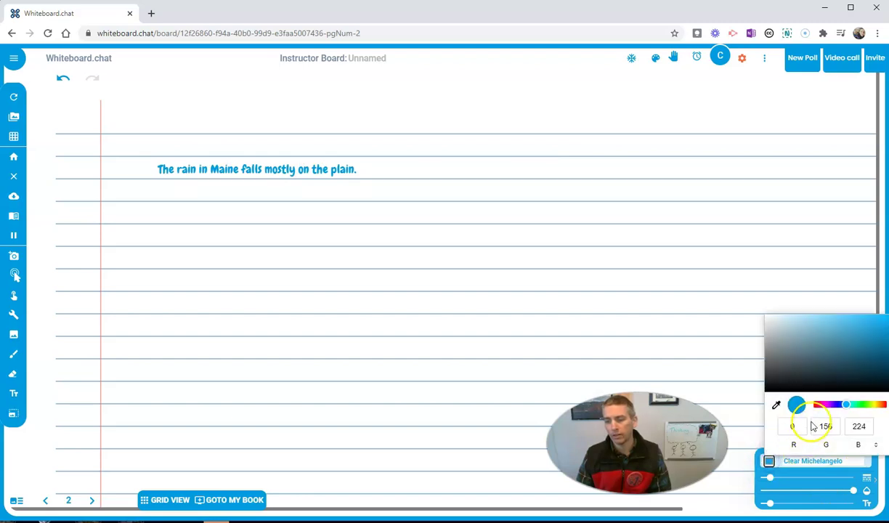
drag(844, 411, 859, 407)
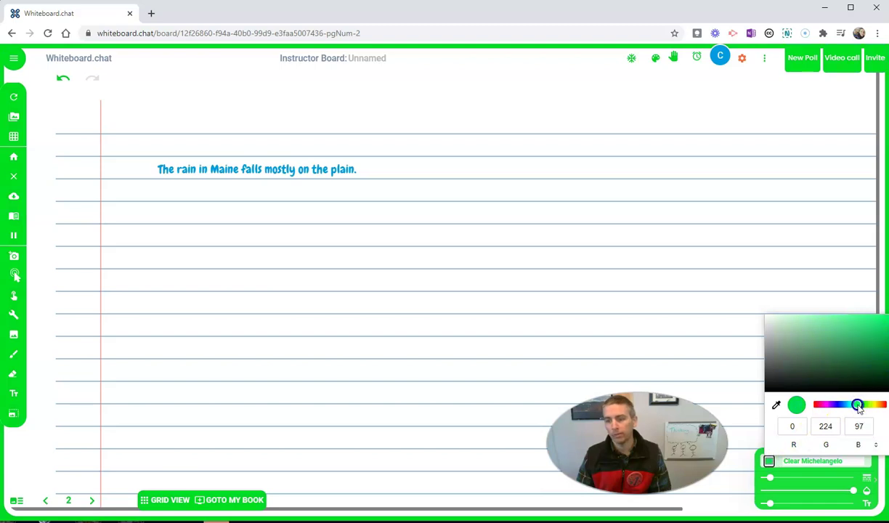
click(771, 503)
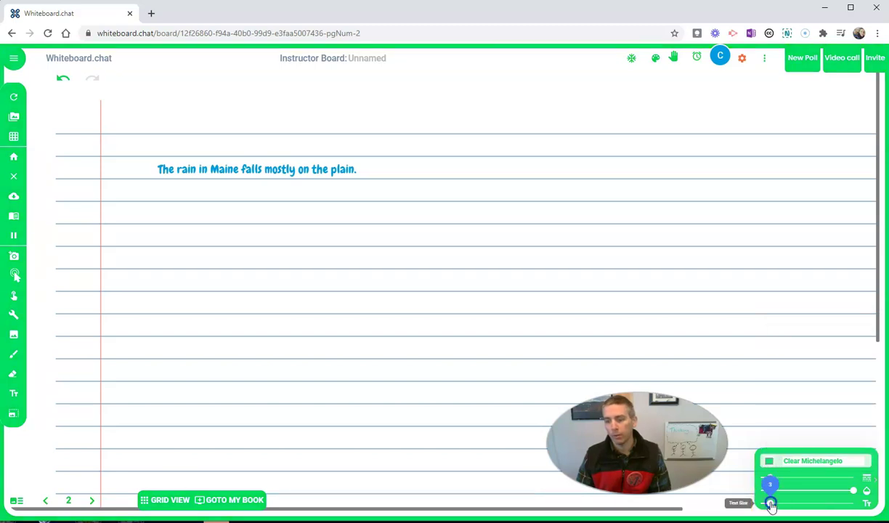
drag(781, 506, 799, 504)
Step: Add the line 'This larger text.' below the blue sentence
click(282, 202)
text(Th)
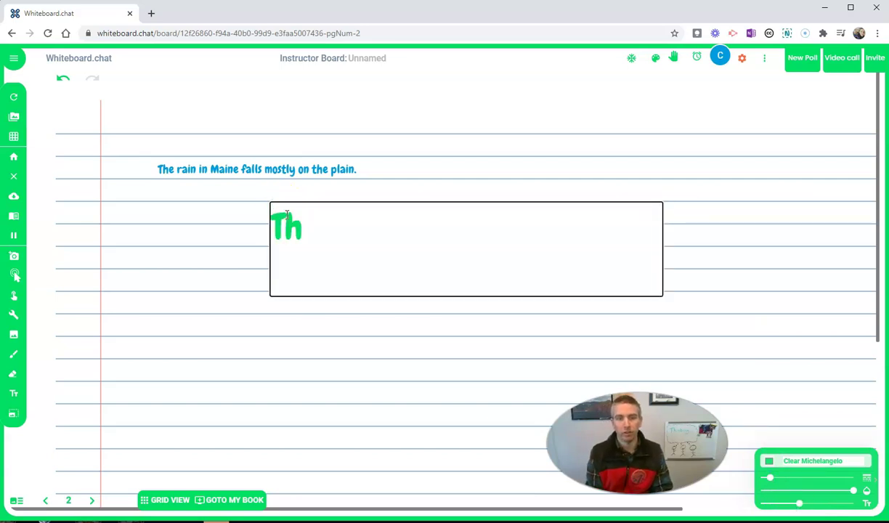
text(is larger te)
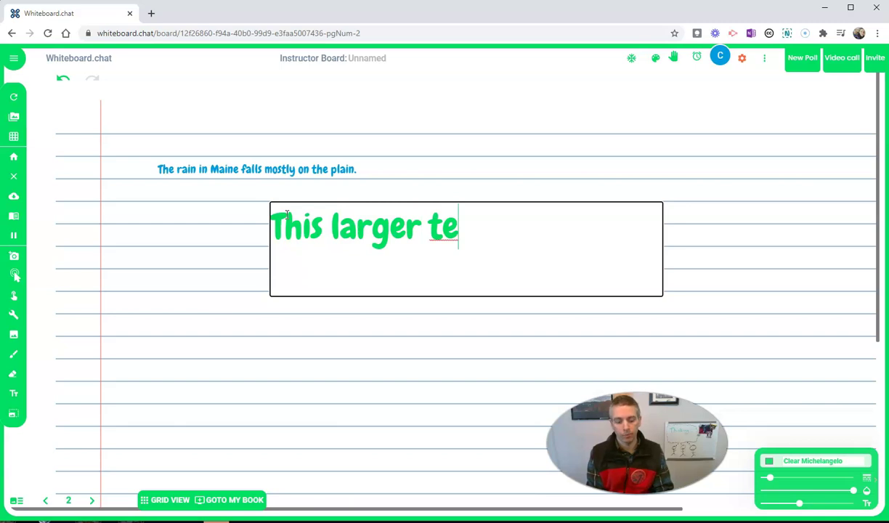
text(xt.)
click(667, 300)
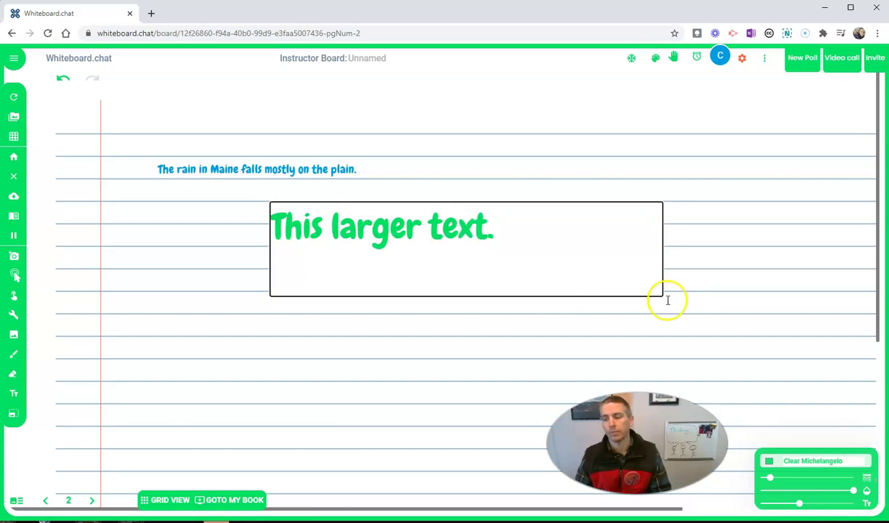
click(712, 277)
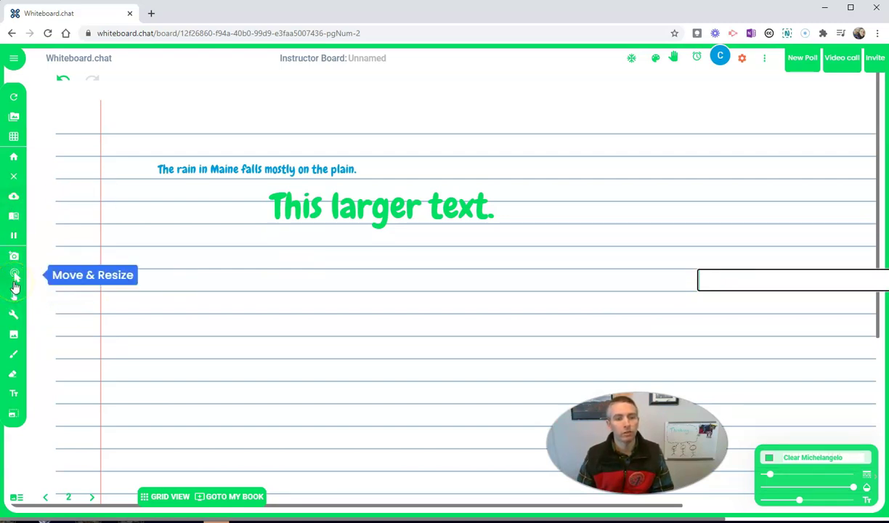
Step: Draw a green looping scribble, then erase it along with the blue sentence and green line
click(22, 353)
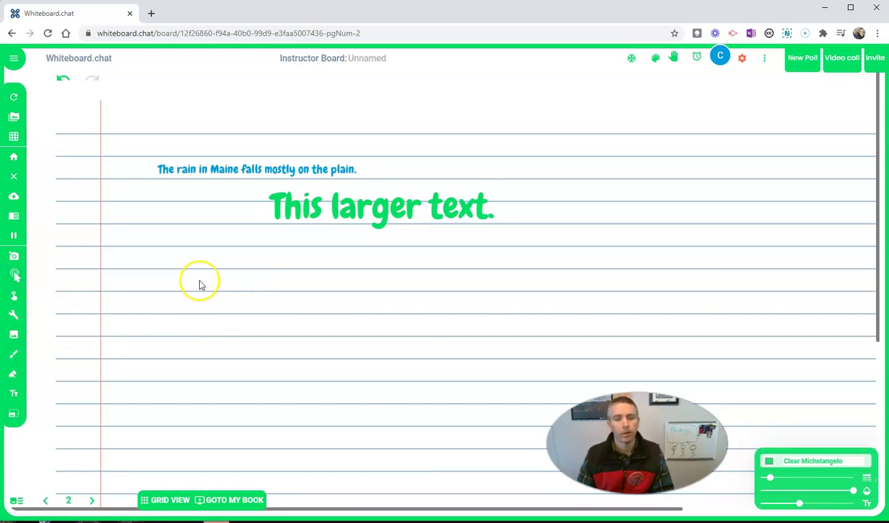
mouse_move(202, 280)
mouse_down()
mouse_move(419, 312)
mouse_move(529, 285)
mouse_move(322, 299)
mouse_move(420, 415)
mouse_move(428, 392)
mouse_move(400, 398)
mouse_up()
click(14, 375)
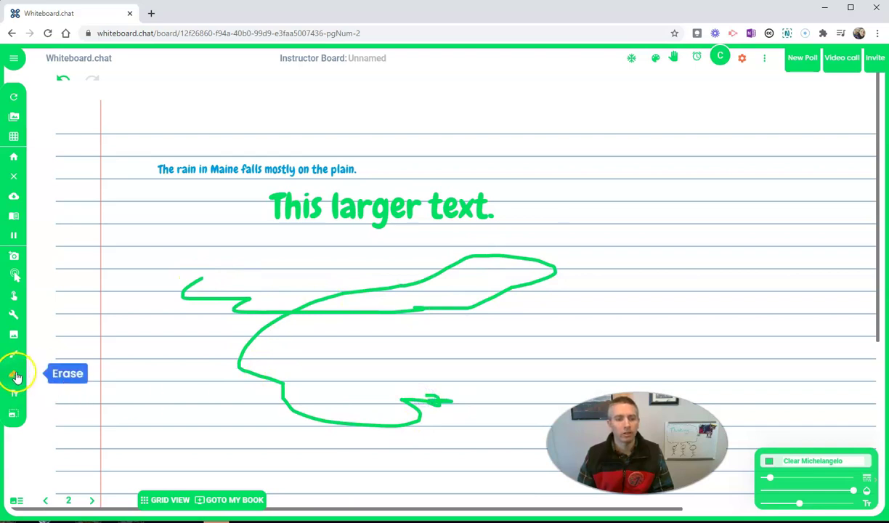
drag(162, 166, 311, 168)
drag(276, 206, 336, 210)
mouse_move(96, 304)
mouse_down()
mouse_move(196, 272)
mouse_move(173, 290)
mouse_up()
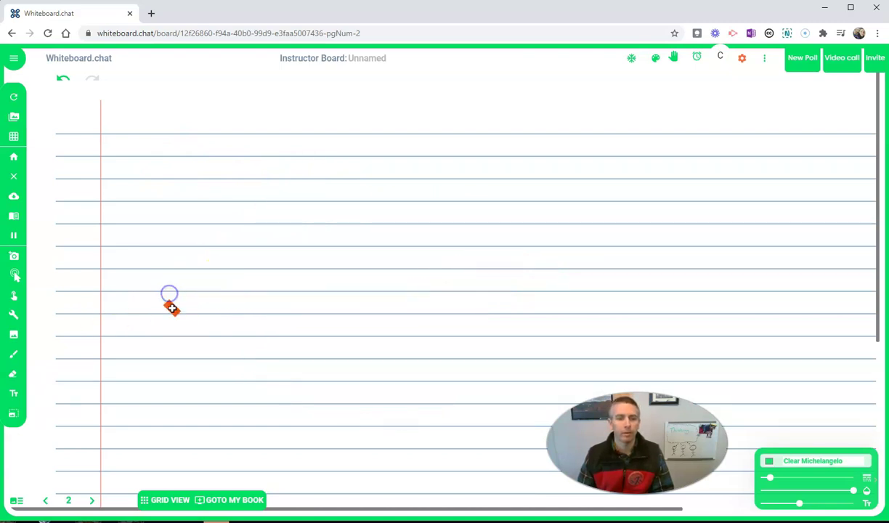
Step: Replace the 'Unnamed' board title with the teacher's lesson title ending in 'Lesson #1'
click(368, 63)
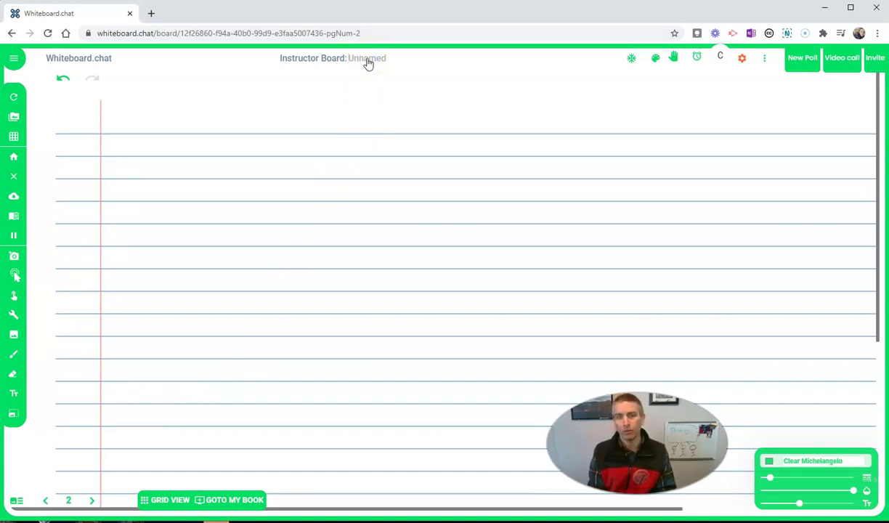
text(Mr. Byrne's Lesson #1)
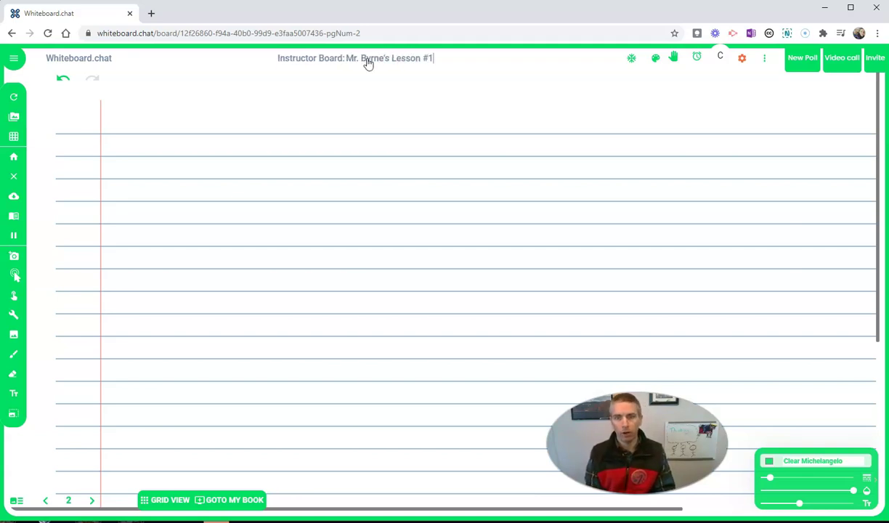
Step: Copy the classroom code and the board's student invite URL from Invite others
click(877, 59)
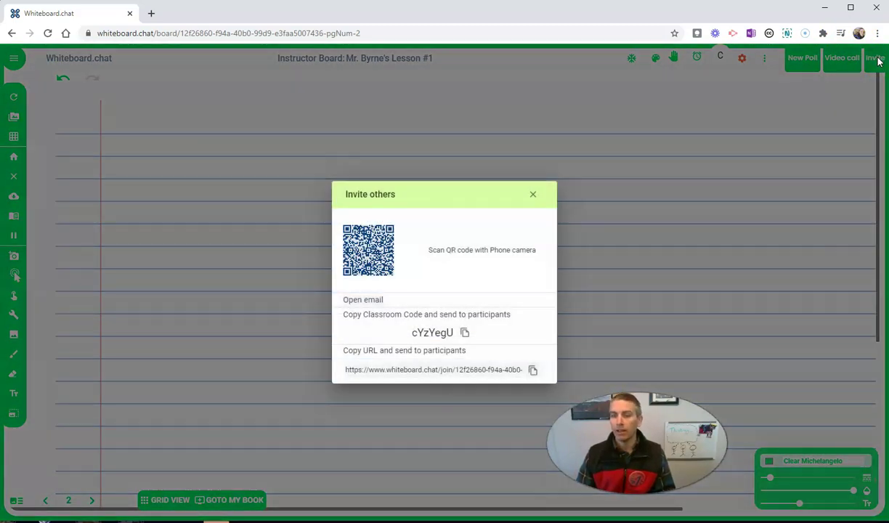
click(466, 333)
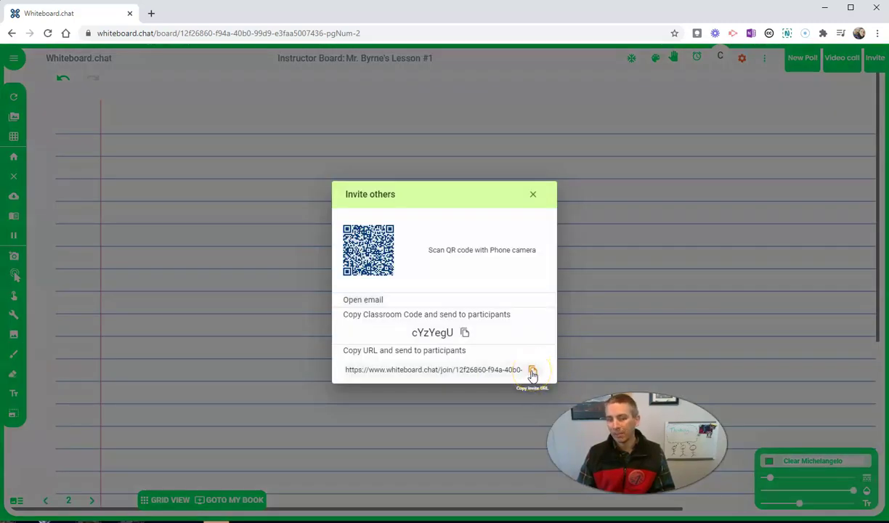
click(532, 372)
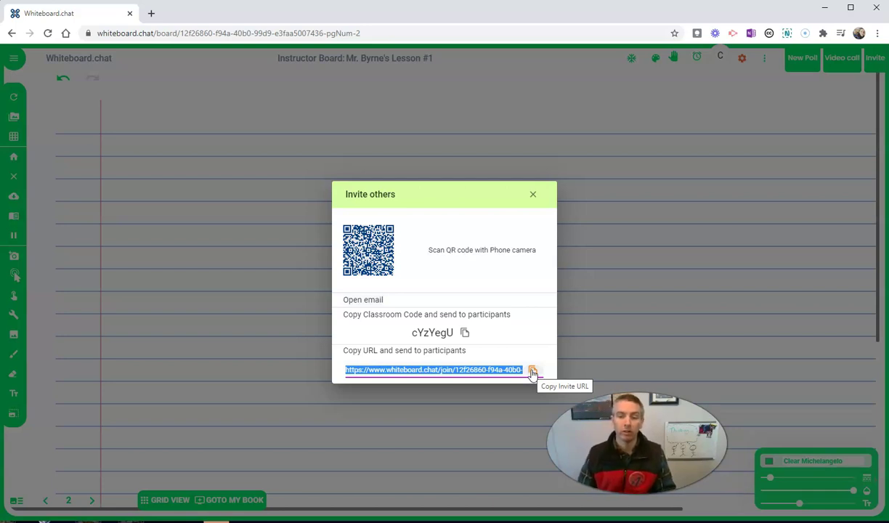
click(532, 371)
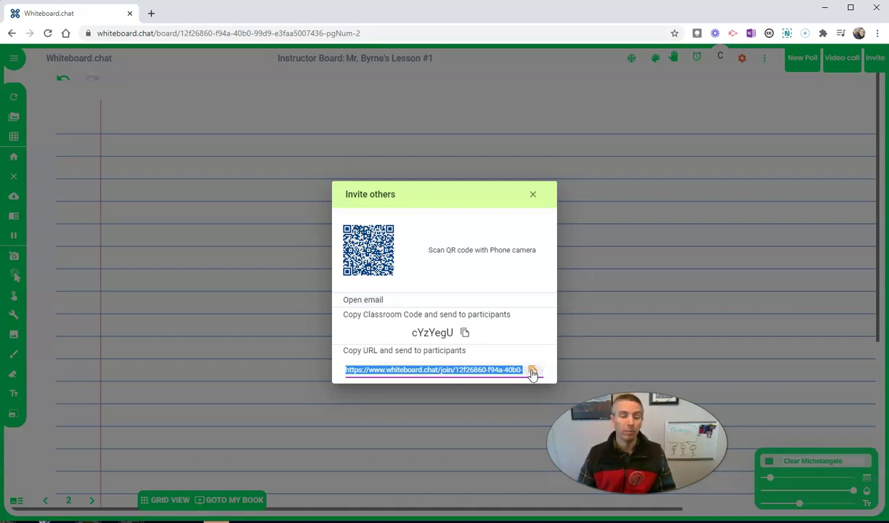
click(532, 372)
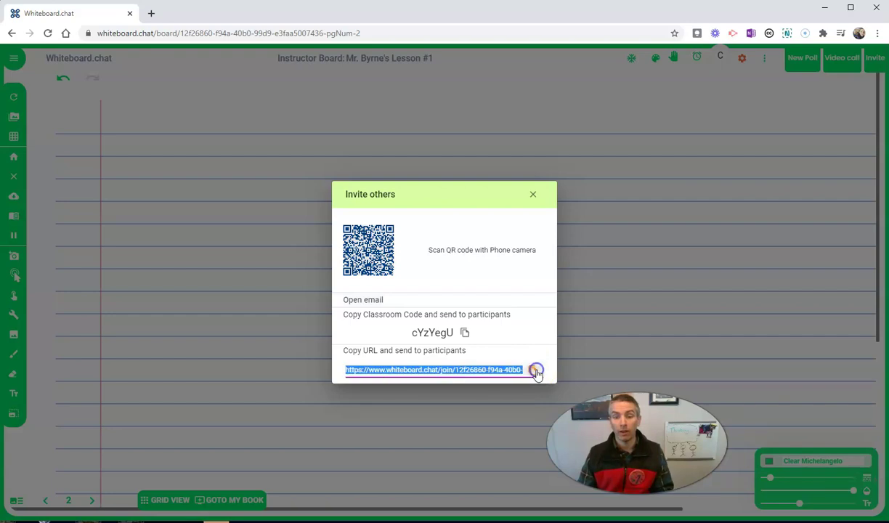
Step: Join the board through the invite link in a private window under a student name
key(ctrl+shift+n)
key(ctrl+v)
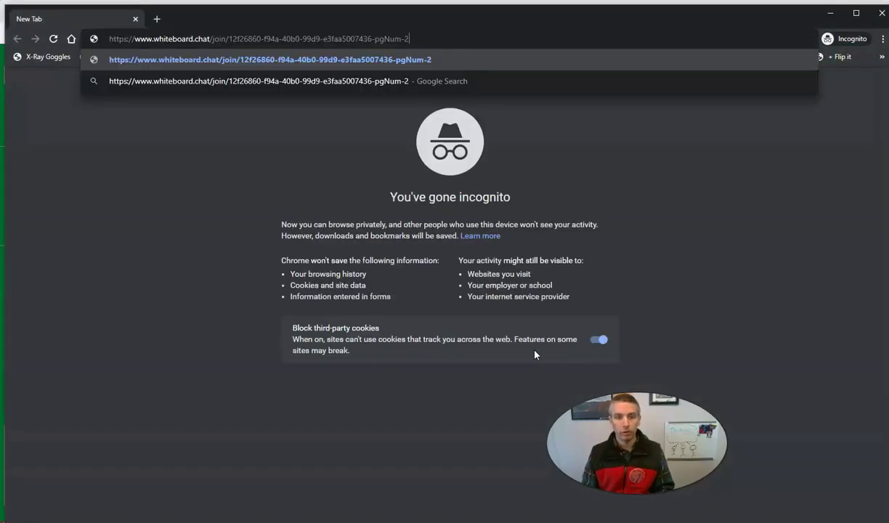
key(Return)
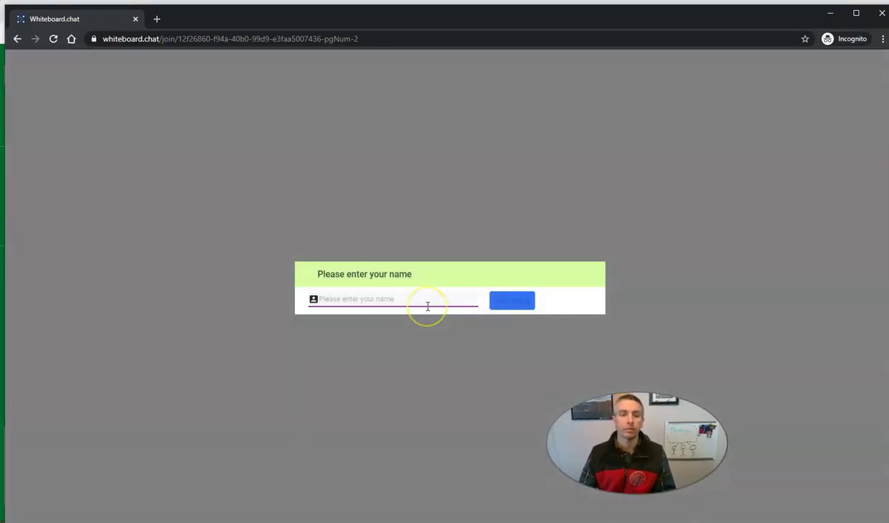
text(Bob)
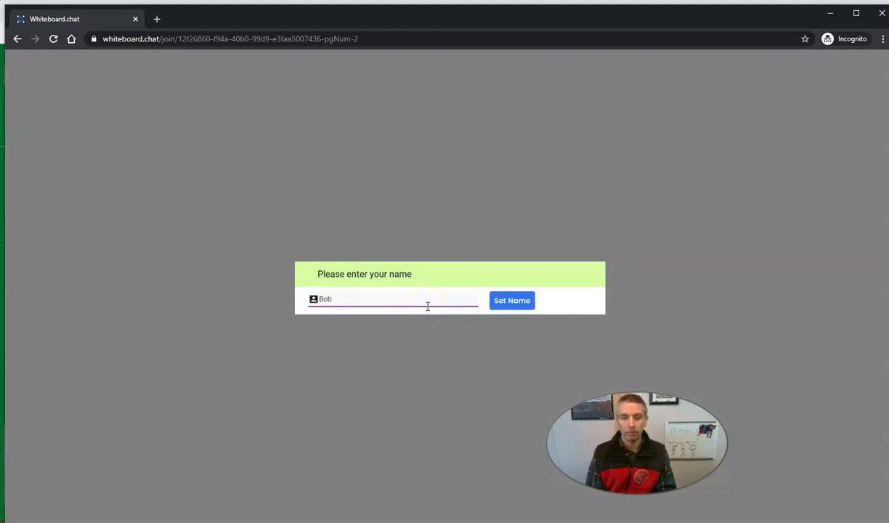
click(502, 302)
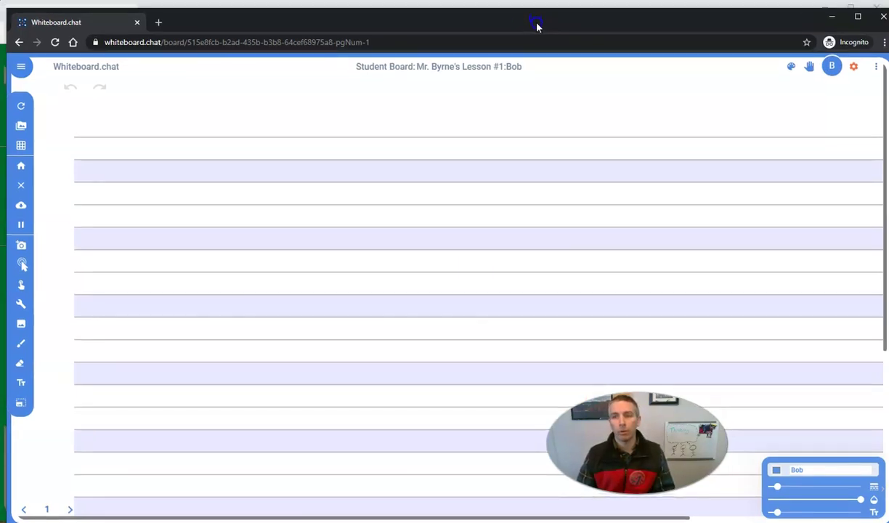
Step: Draw a freehand sketch on the student board and minimize the student window
click(21, 341)
mouse_move(272, 237)
mouse_down()
mouse_move(216, 291)
mouse_move(478, 292)
mouse_move(388, 200)
mouse_move(367, 304)
mouse_move(312, 327)
mouse_move(433, 348)
mouse_move(680, 206)
mouse_move(558, 176)
mouse_move(601, 224)
mouse_up()
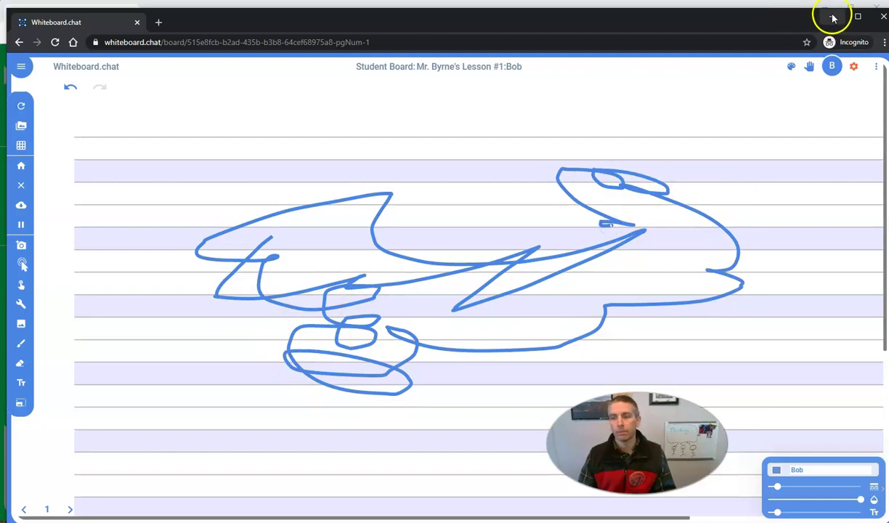
click(833, 18)
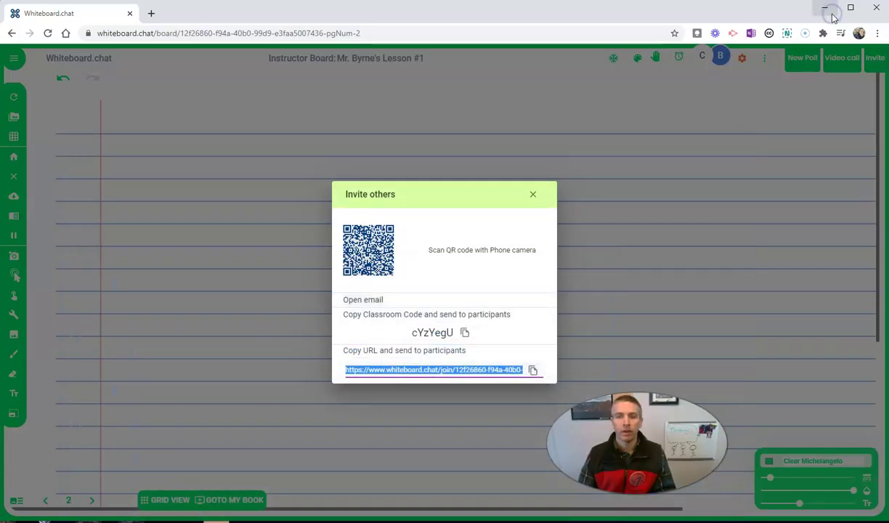
Step: Showcase the student's board to everyone from the participant list, then stop the showcase
click(536, 197)
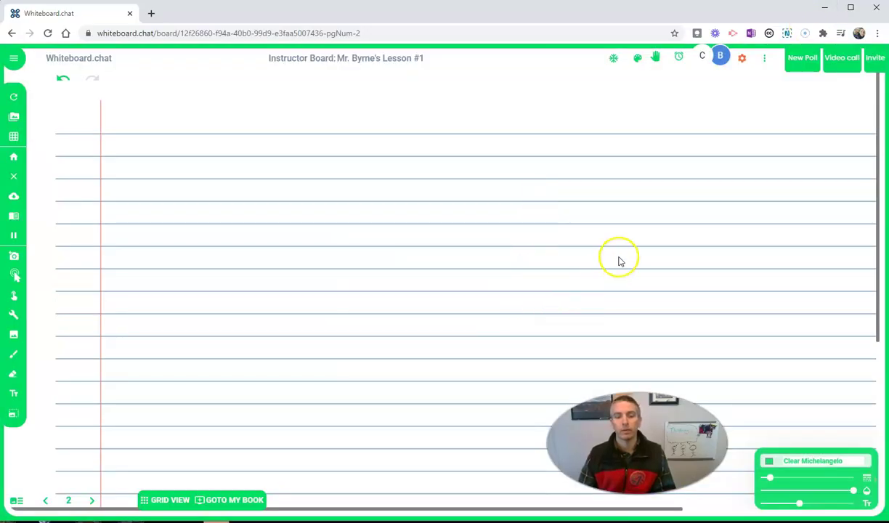
click(720, 57)
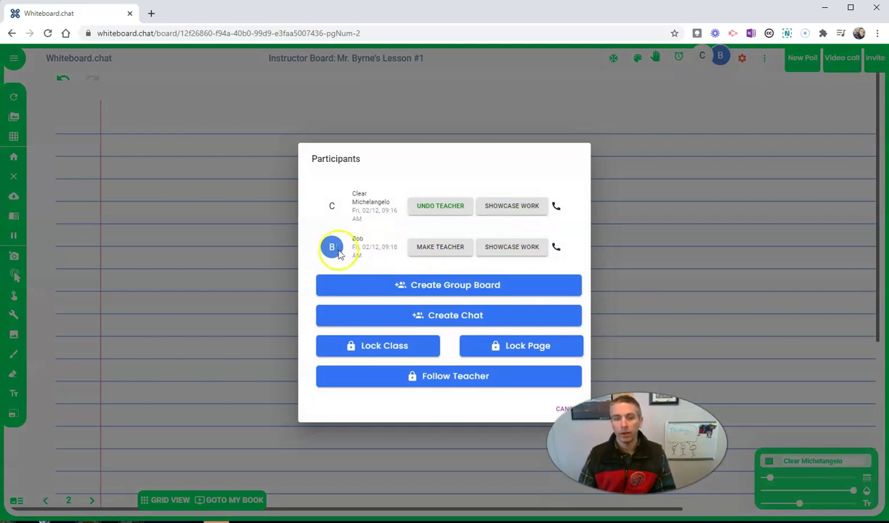
click(524, 248)
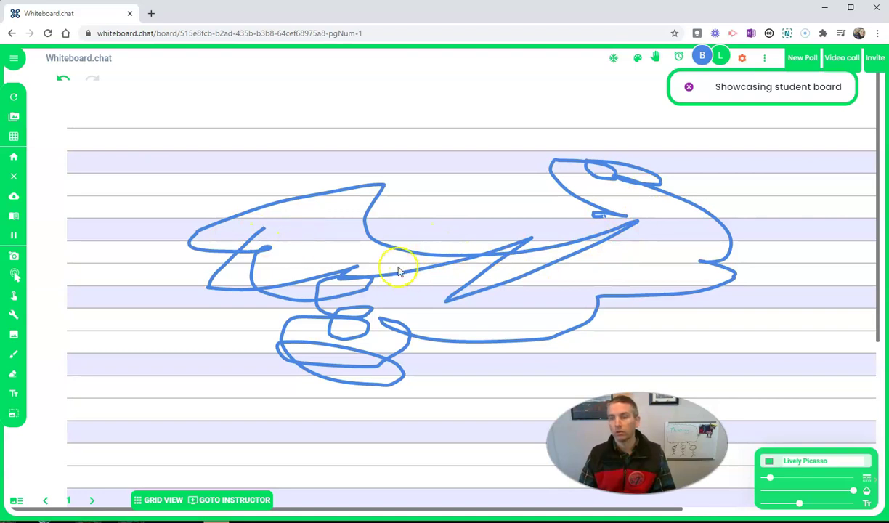
click(690, 89)
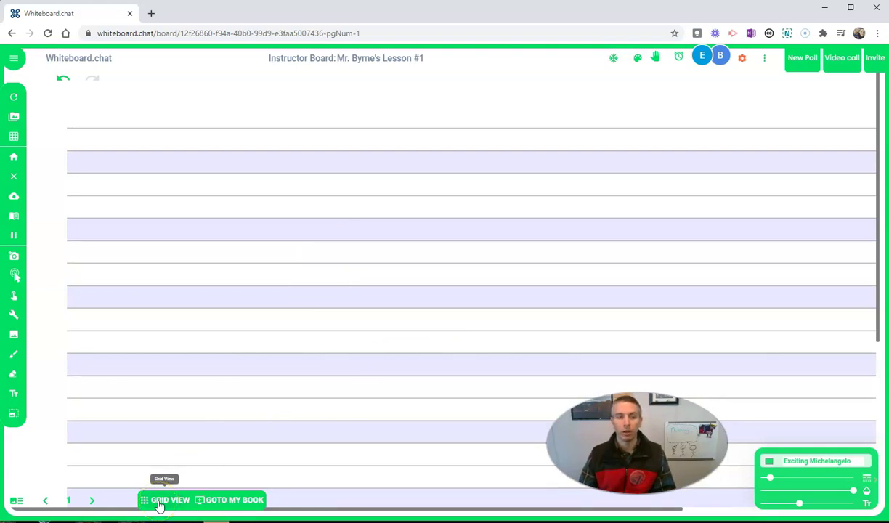
Step: Show all boards in Grid View and change the instructor's display name to the teacher's name
click(160, 501)
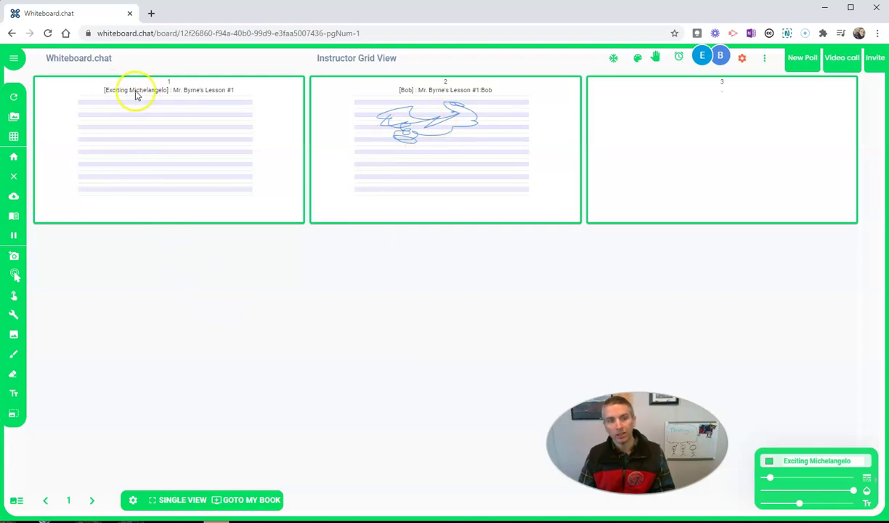
click(843, 461)
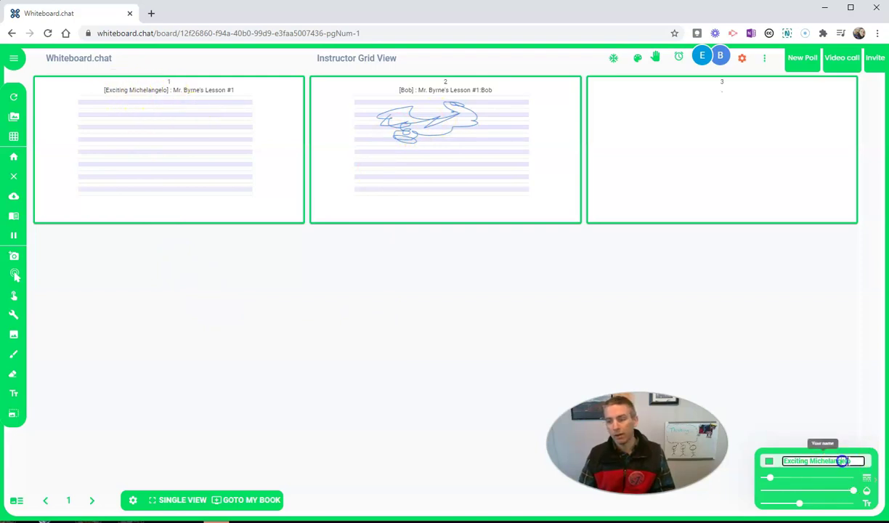
drag(850, 461, 780, 458)
text(Mr. Byrne)
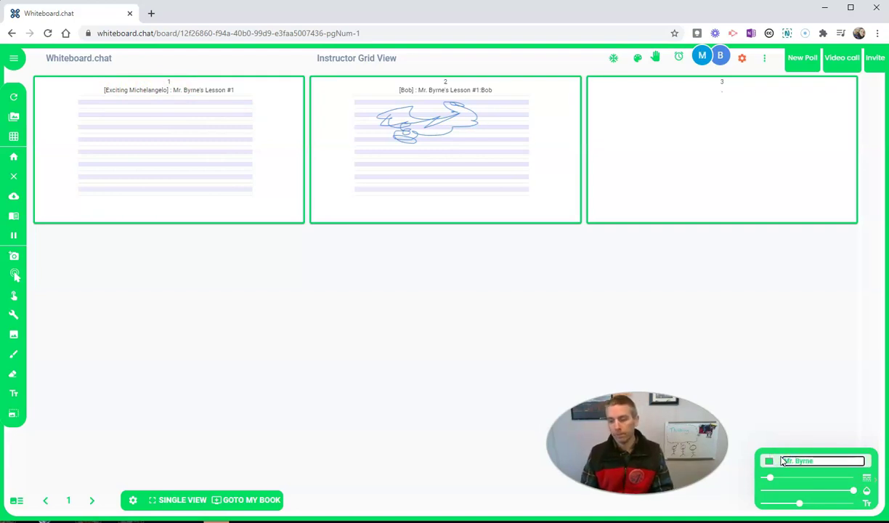
key(Return)
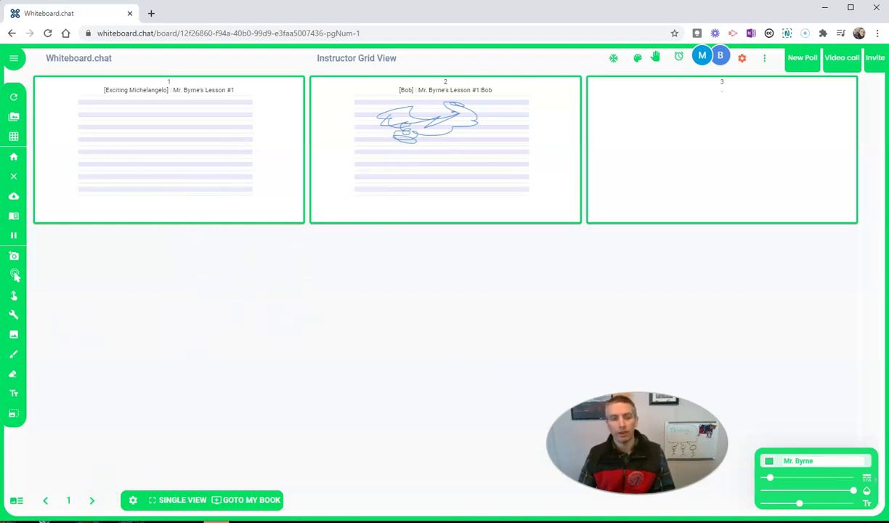
Step: Toggle between single and grid view, ending back on the single board view
click(164, 499)
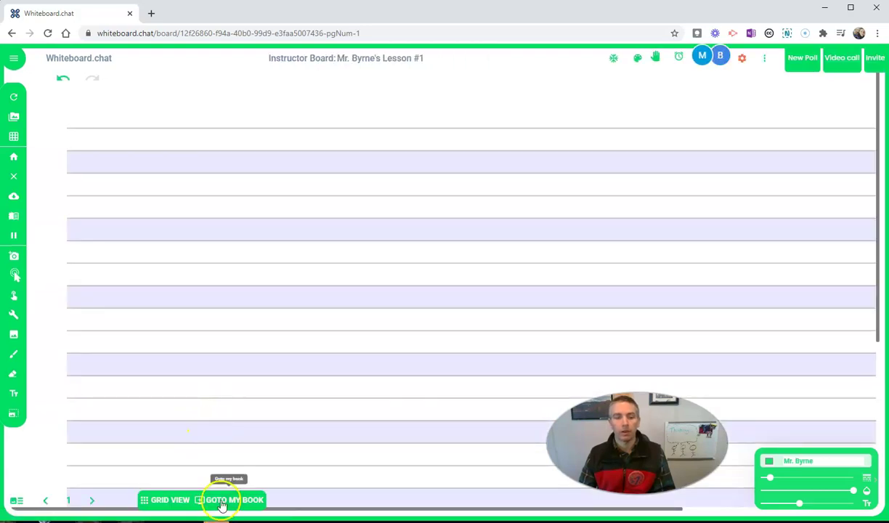
click(165, 499)
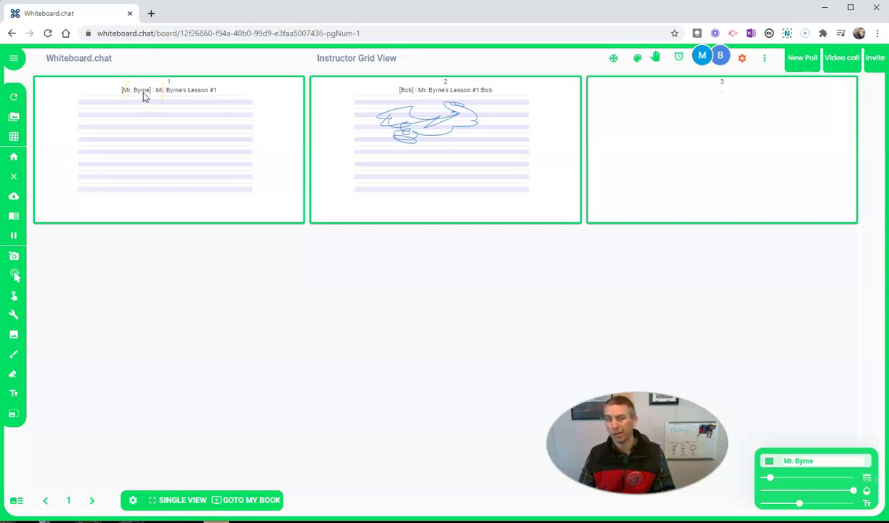
click(181, 499)
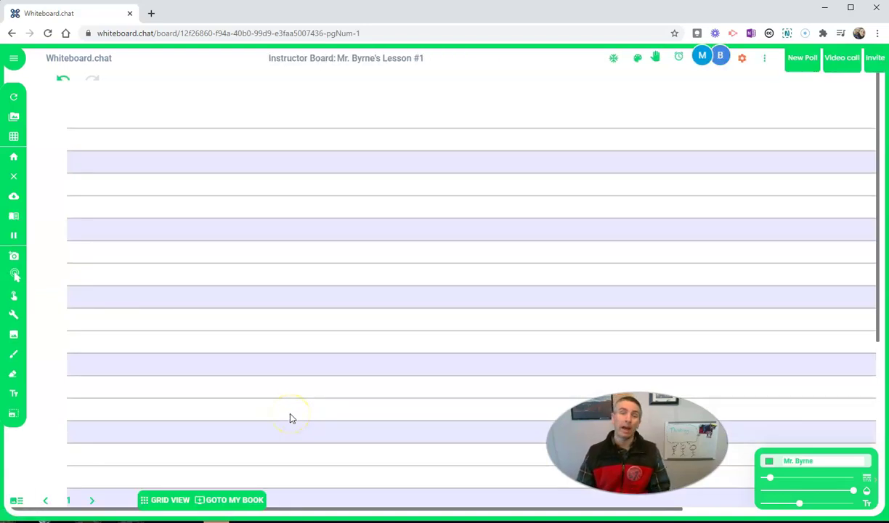
Step: Set a 2-minute Per Student (on join) timer and toggle its alarm off and on
click(678, 59)
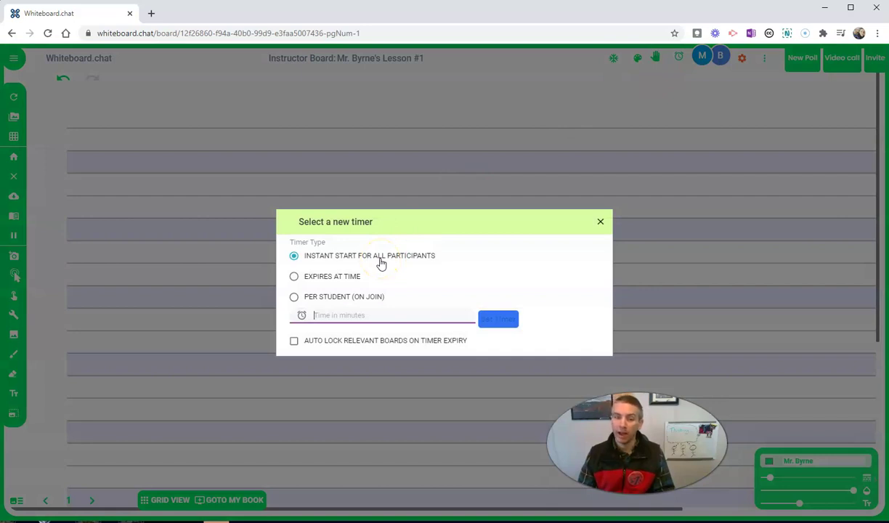
click(295, 299)
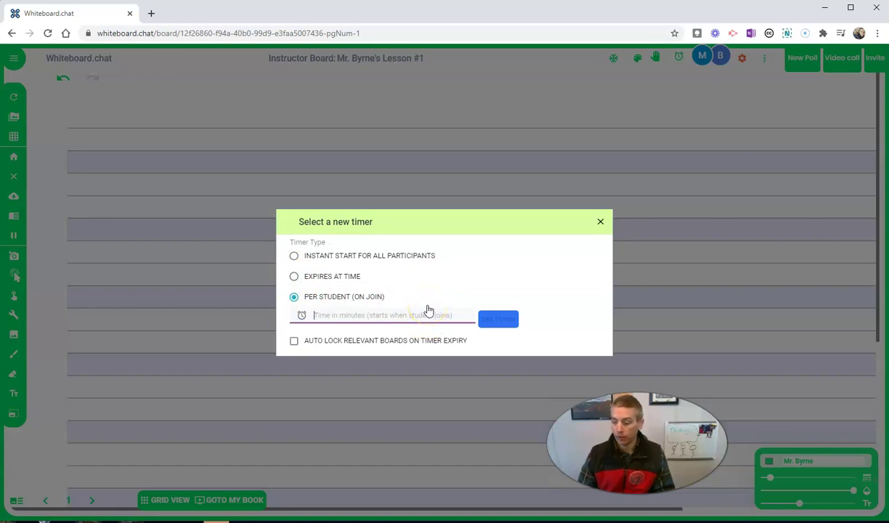
text(2)
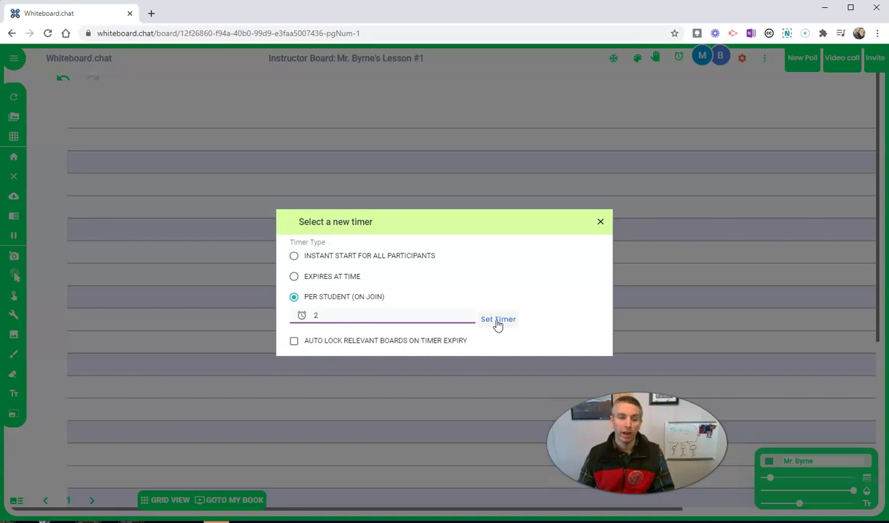
click(599, 222)
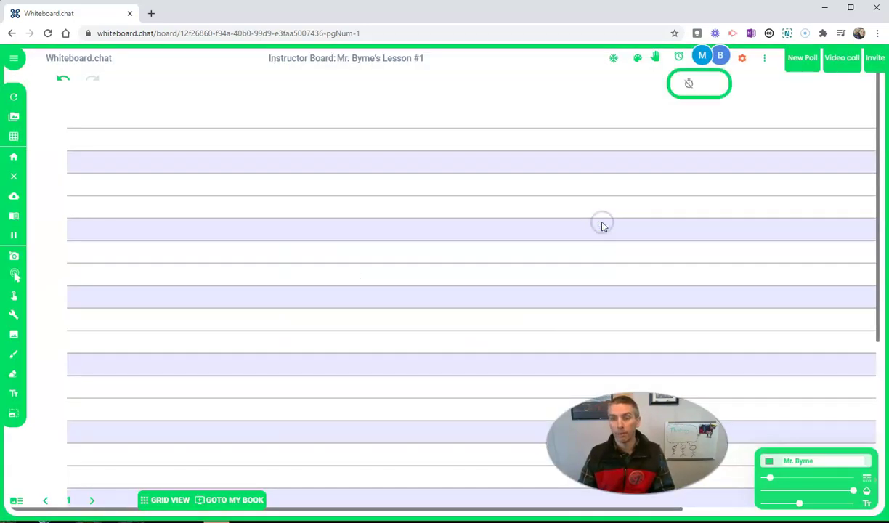
click(690, 92)
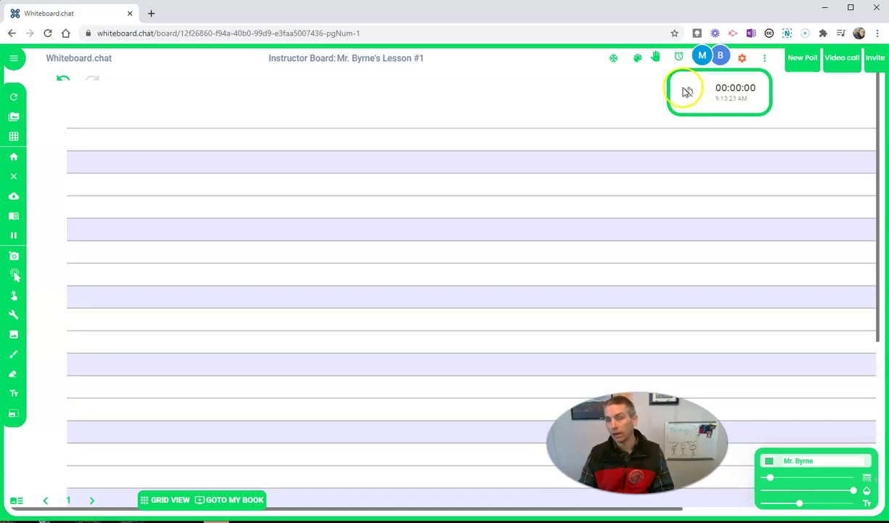
click(687, 91)
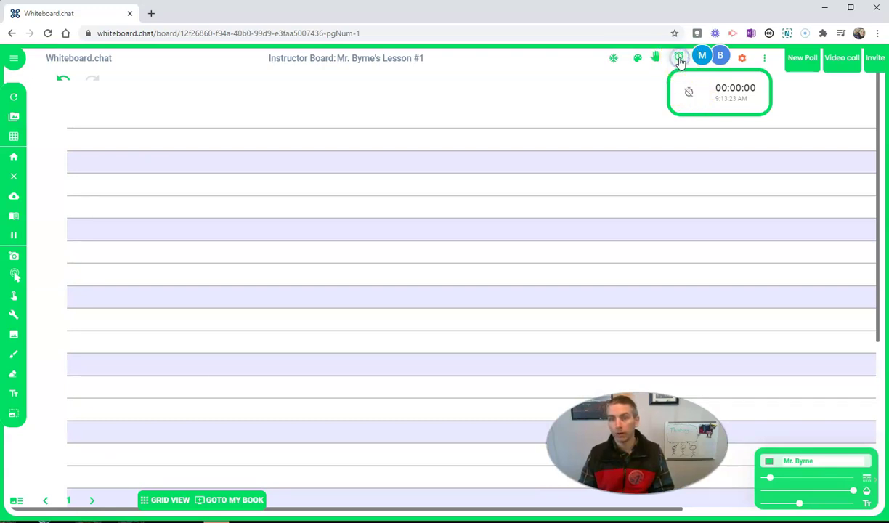